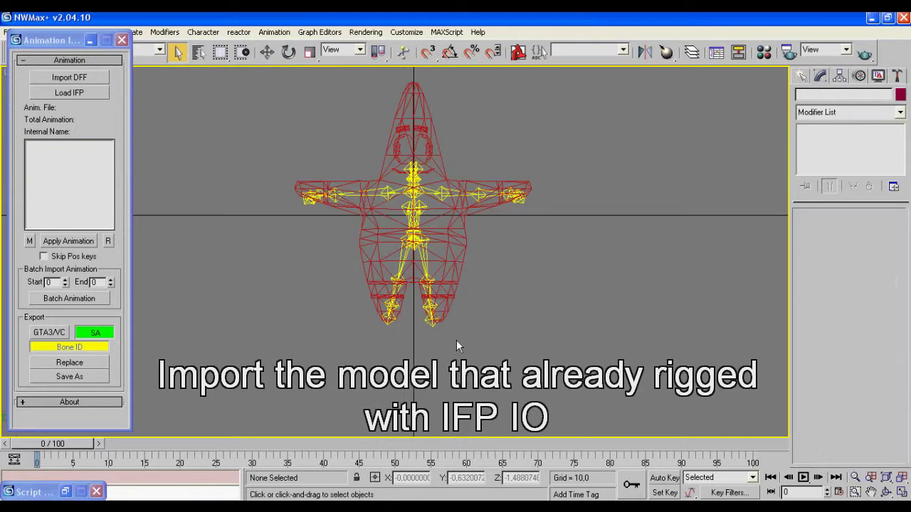
# - Save the envelopes of the Patrick mesh's Skin modifier to an .env file in the GTA3 folder
pyautogui.click(444, 266)
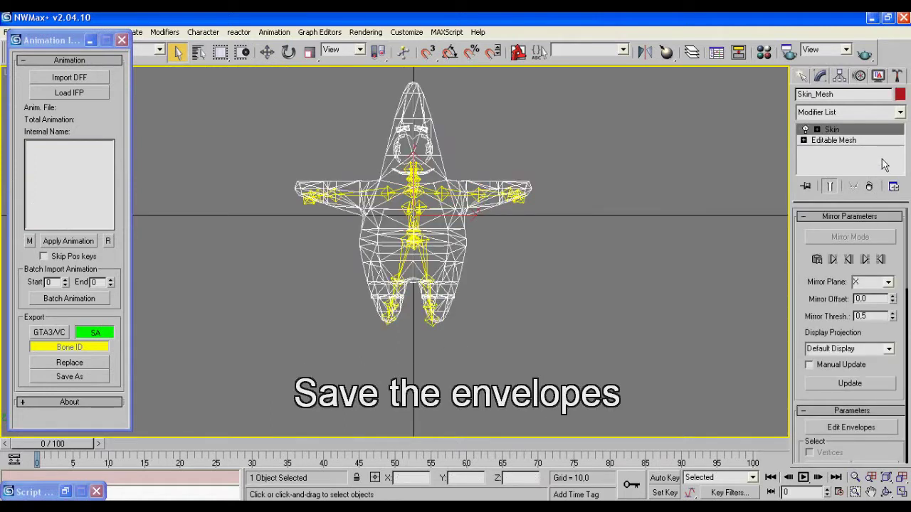
pyautogui.click(853, 217)
pyautogui.click(852, 247)
pyautogui.scroll(-6, 809, 370)
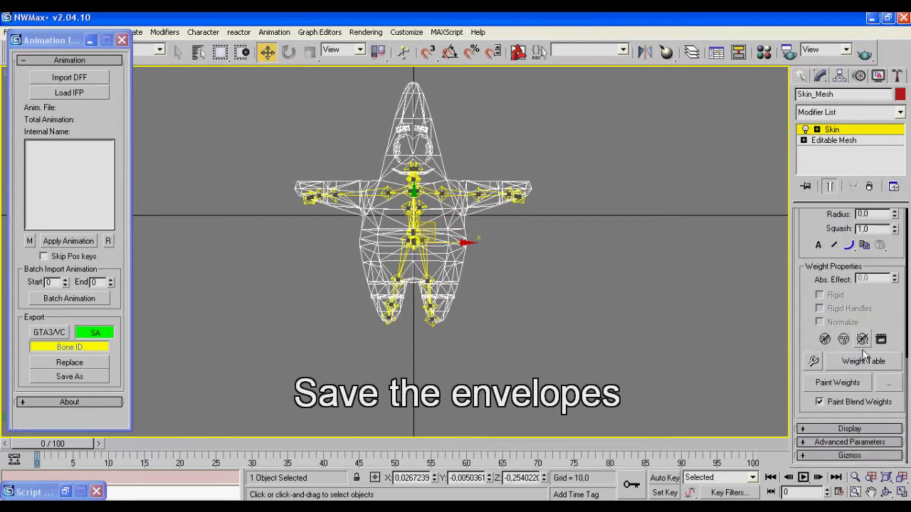
pyautogui.click(851, 440)
pyautogui.click(827, 362)
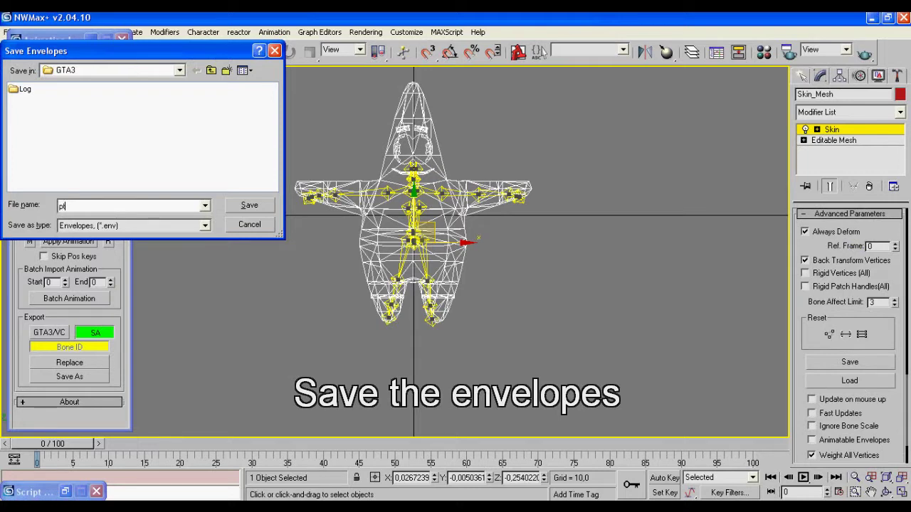
pyautogui.click(231, 206)
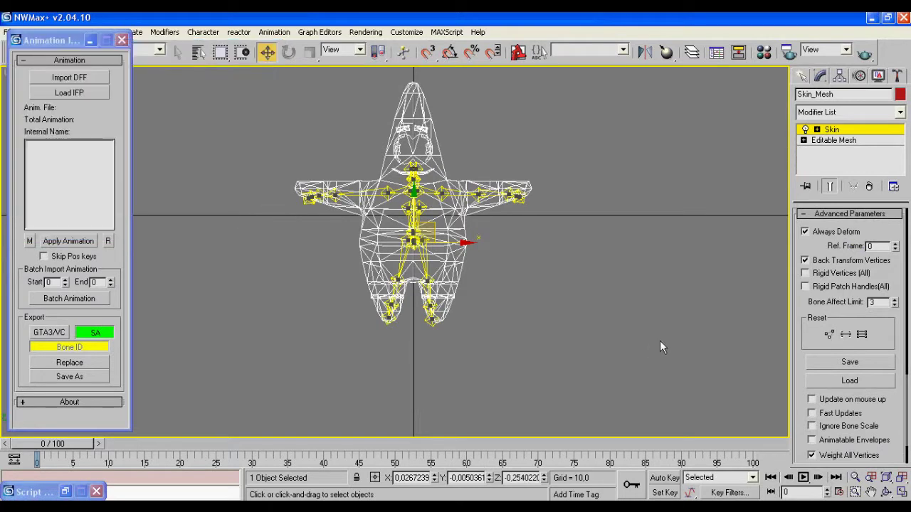
# - Delete the Patrick mesh's Skin modifier and, with the mesh frozen, delete all of its bones
pyautogui.rightClick(844, 134)
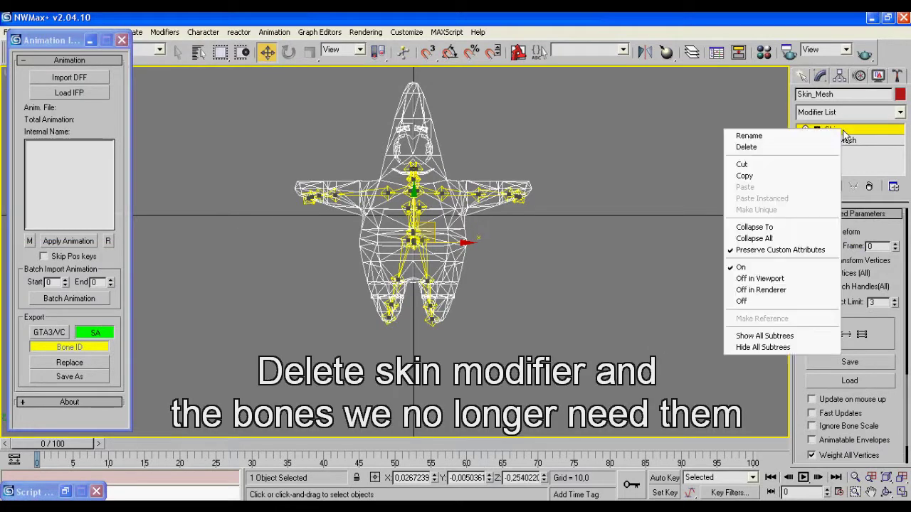
pyautogui.click(820, 146)
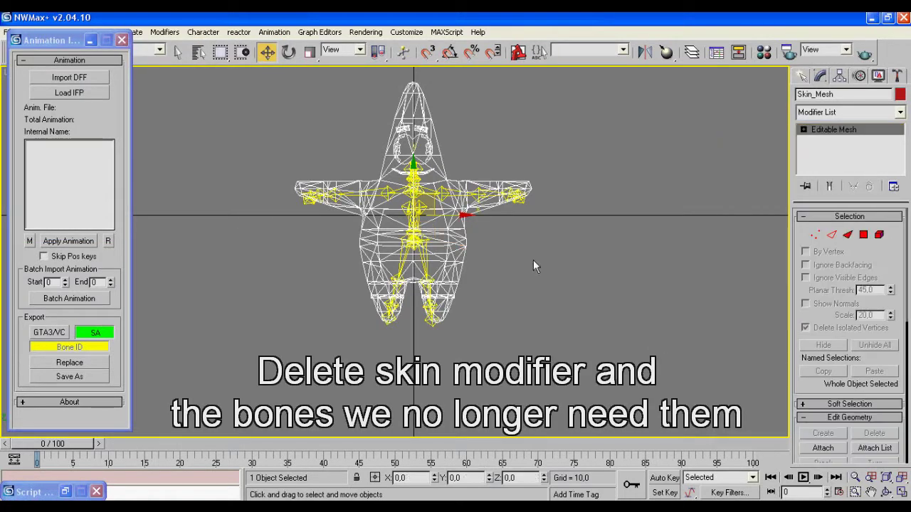
pyautogui.rightClick(446, 152)
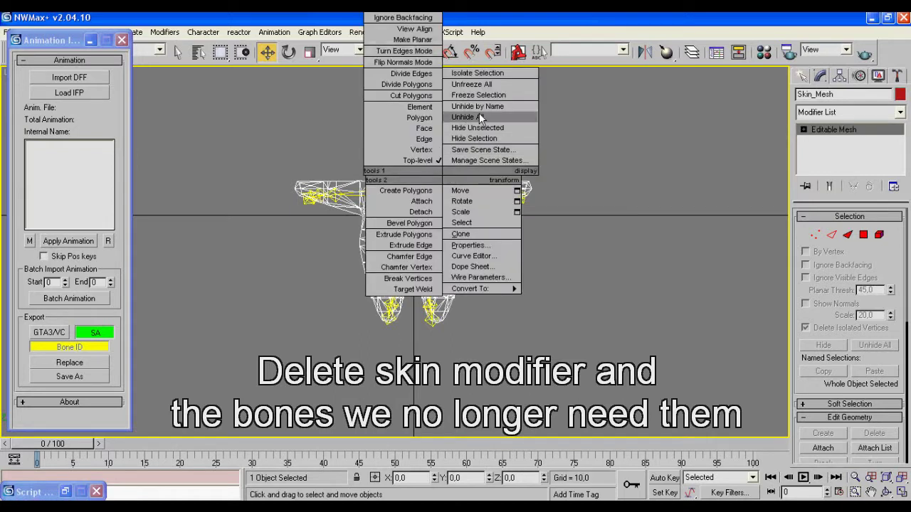
pyautogui.click(480, 93)
pyautogui.hotkey('ctrl', 'a')
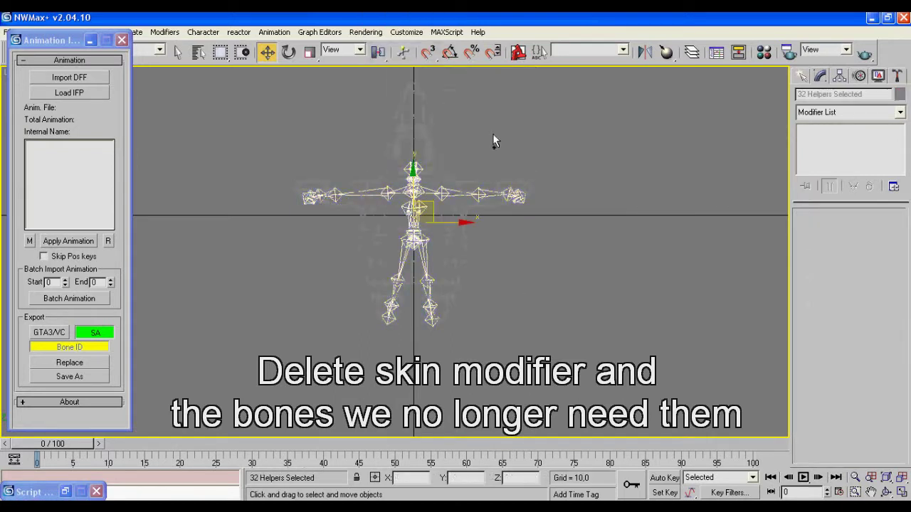
pyautogui.press('Delete')
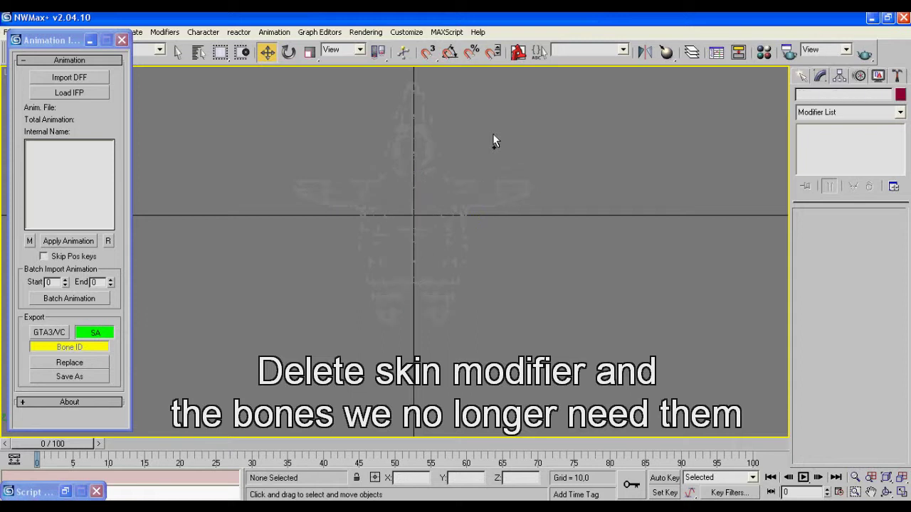
# - Import the large Gundam DFF model from the virtualimg folder as a size and rig reference
pyautogui.click(100, 78)
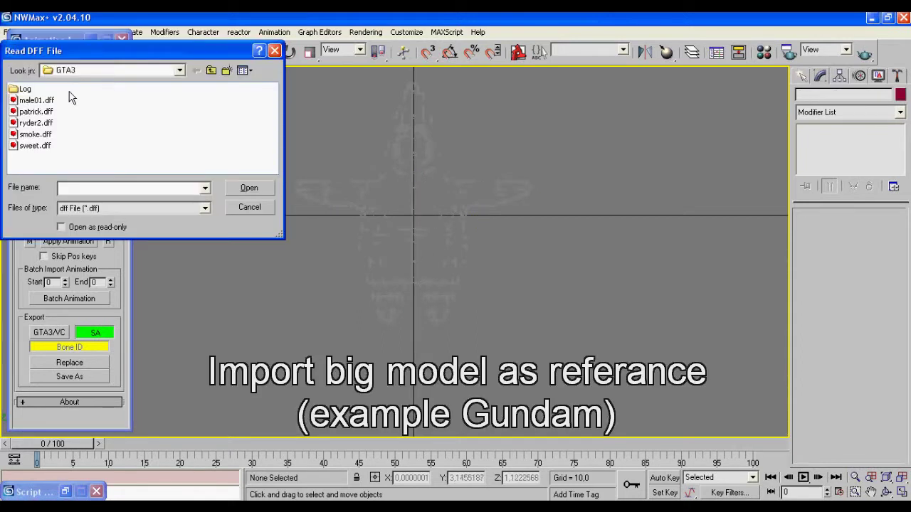
pyautogui.click(52, 71)
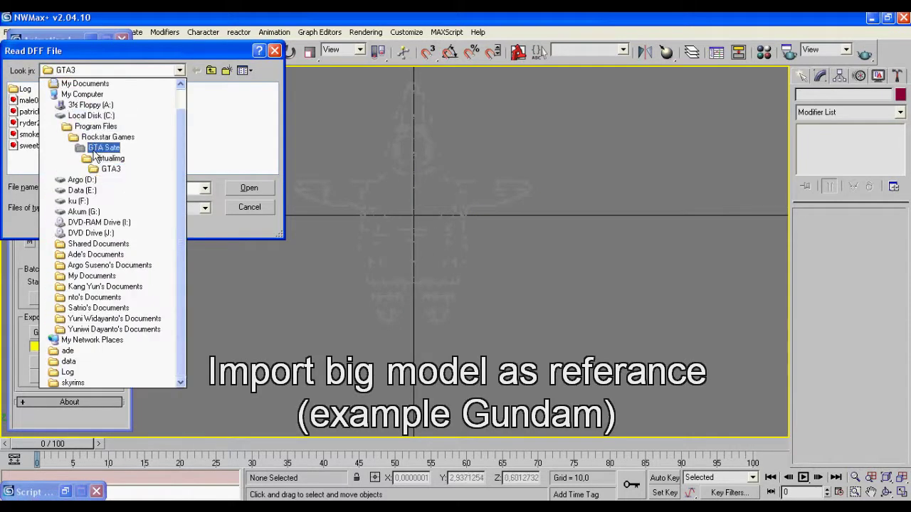
pyautogui.click(103, 158)
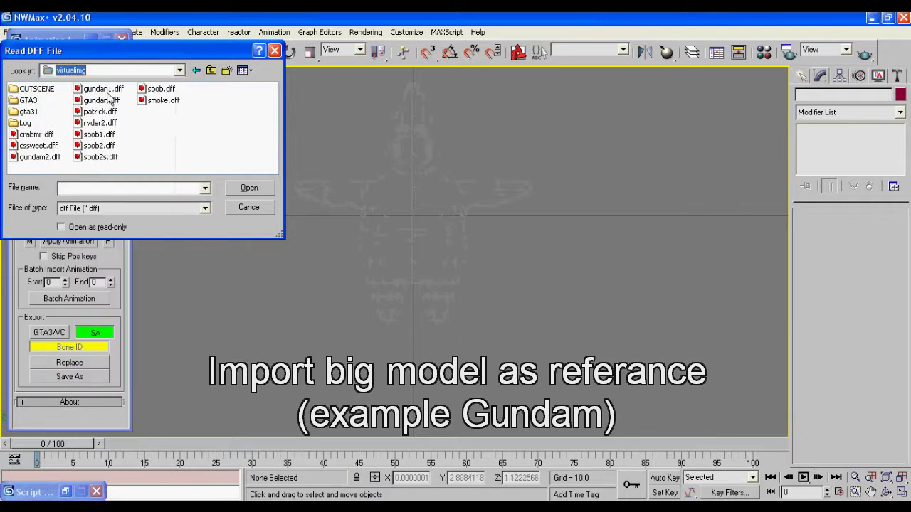
pyautogui.scroll(-5, 114, 128)
pyautogui.click(42, 148)
pyautogui.click(232, 188)
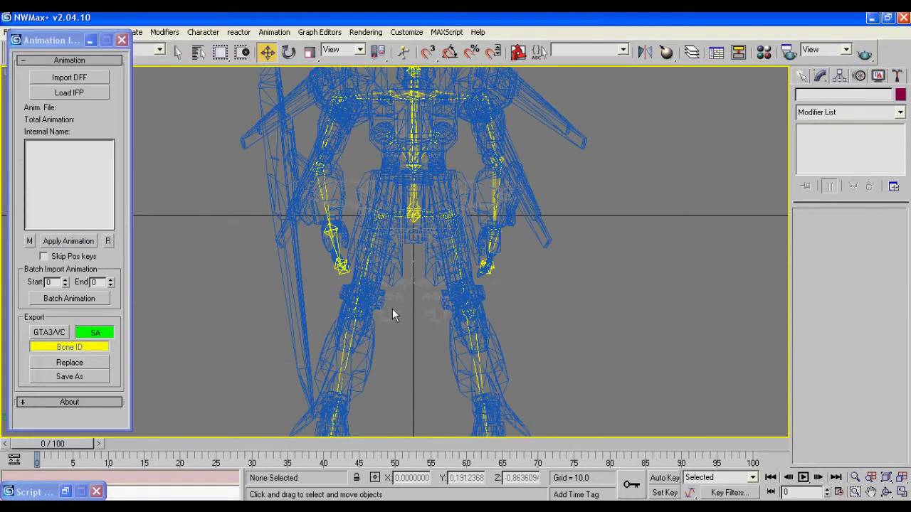
# - Unfreeze the Patrick mesh behind the Gundam model
pyautogui.click(427, 239)
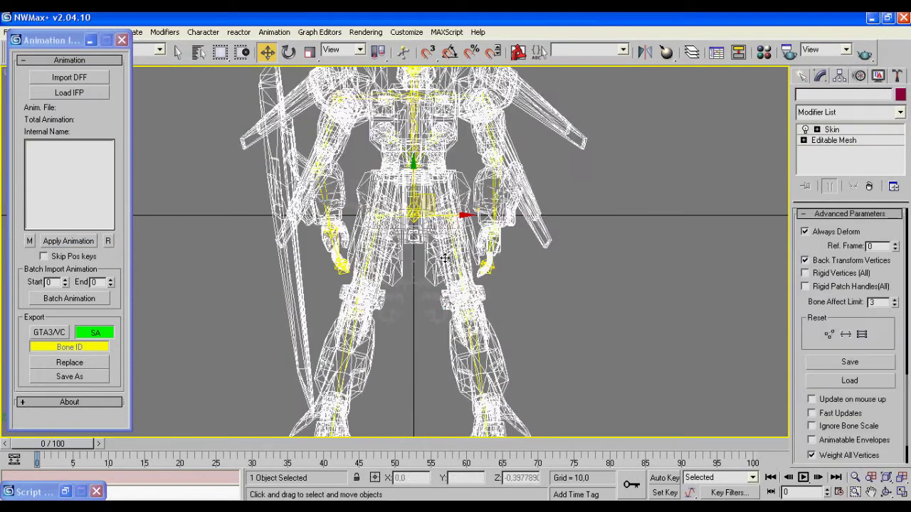
pyautogui.rightClick(526, 281)
pyautogui.click(549, 185)
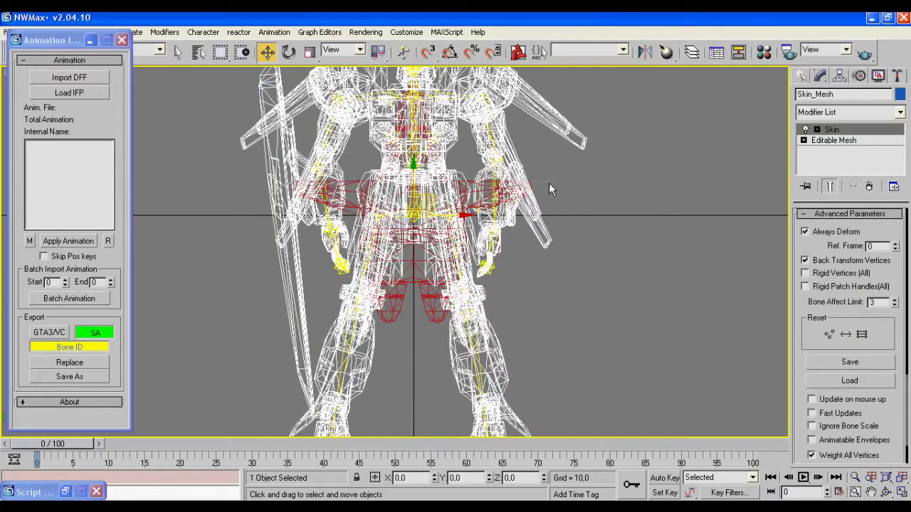
# - Scale the Patrick mesh up uniformly until it roughly matches the Gundam model's size
pyautogui.click(425, 297)
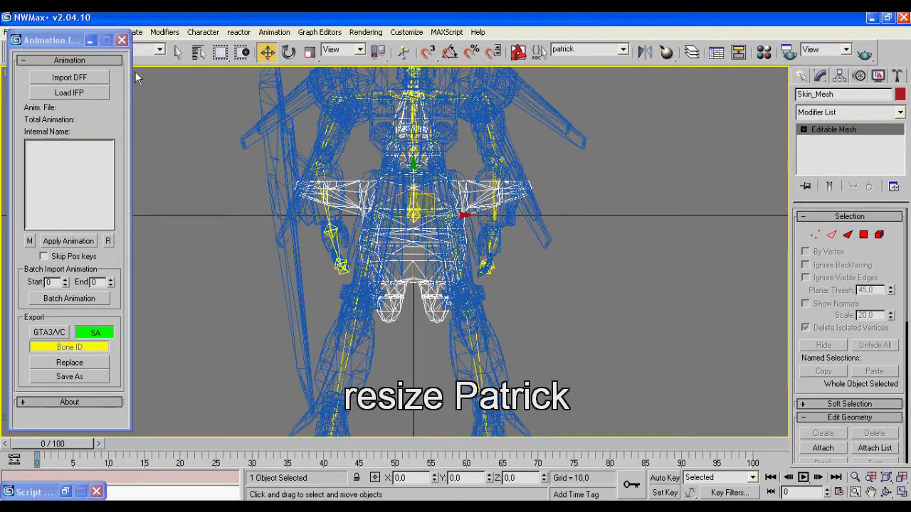
pyautogui.click(91, 40)
pyautogui.click(309, 52)
pyautogui.moveTo(405, 227); pyautogui.dragTo(538, 269)
pyautogui.click(854, 477)
pyautogui.moveTo(590, 254); pyautogui.dragTo(586, 270)
pyautogui.click(309, 52)
pyautogui.moveTo(395, 244); pyautogui.dragTo(393, 234)
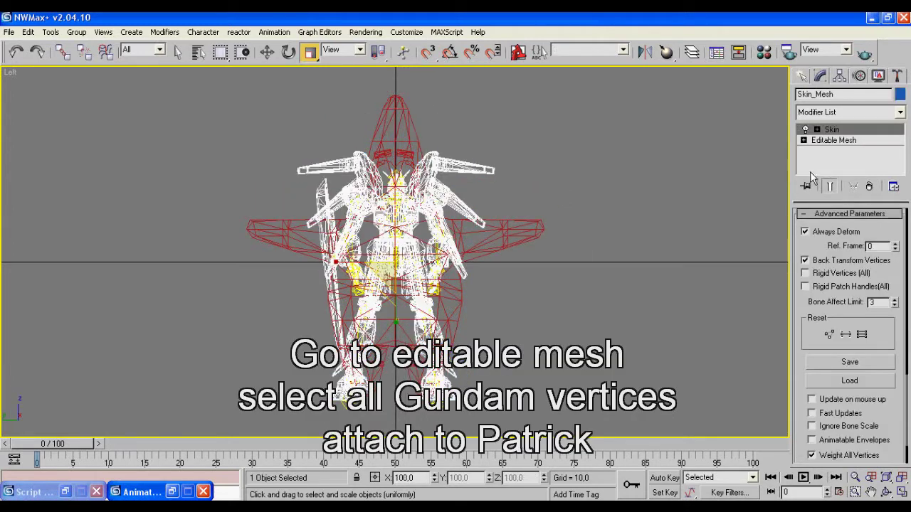
# - Select all vertices in the Gundam's Editable Mesh and attach the Patrick mesh to it
pyautogui.click(828, 140)
pyautogui.click(511, 300)
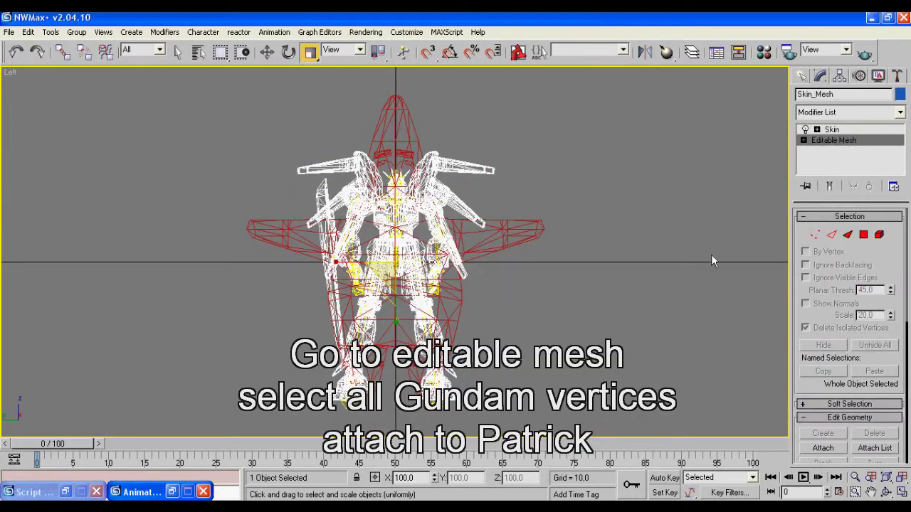
pyautogui.click(816, 235)
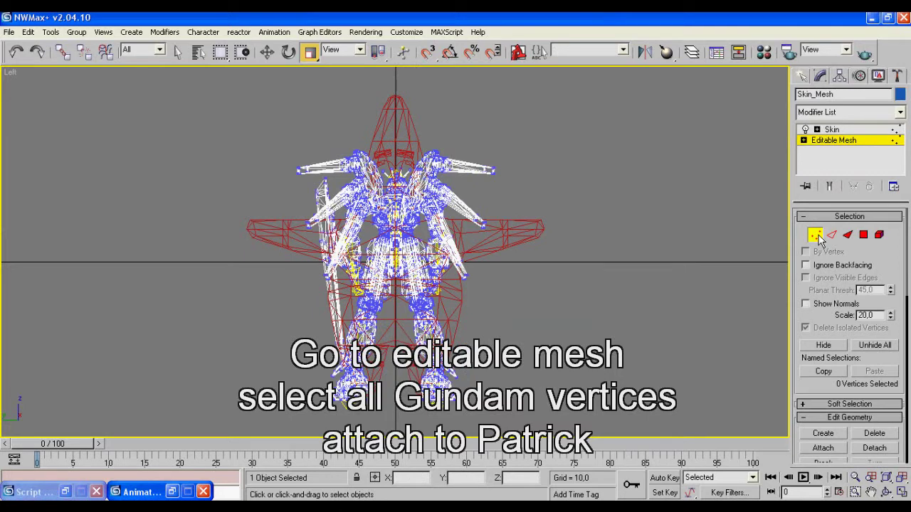
pyautogui.hotkey('ctrl', 'a')
pyautogui.click(823, 448)
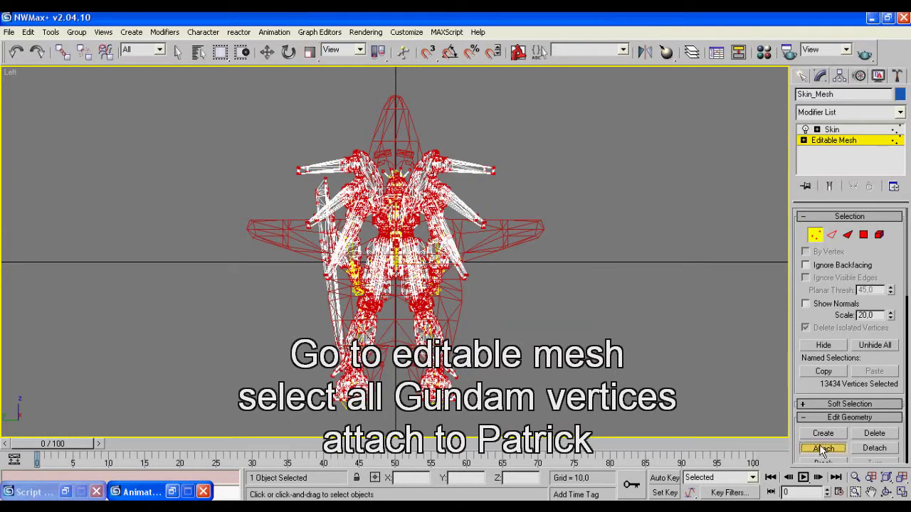
pyautogui.click(526, 235)
pyautogui.click(530, 242)
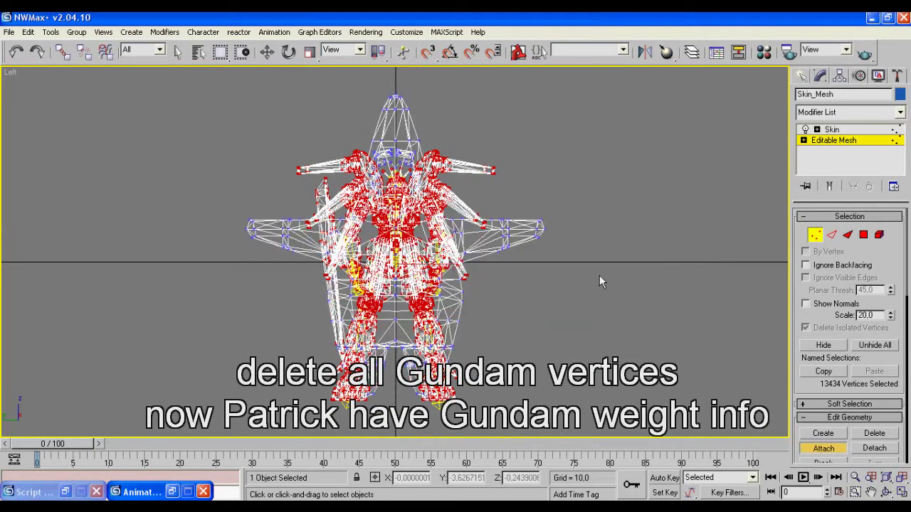
# - Delete the selected Gundam vertices from the combined mesh and leave vertex editing
pyautogui.press('Delete')
pyautogui.press('r')
pyautogui.click(814, 234)
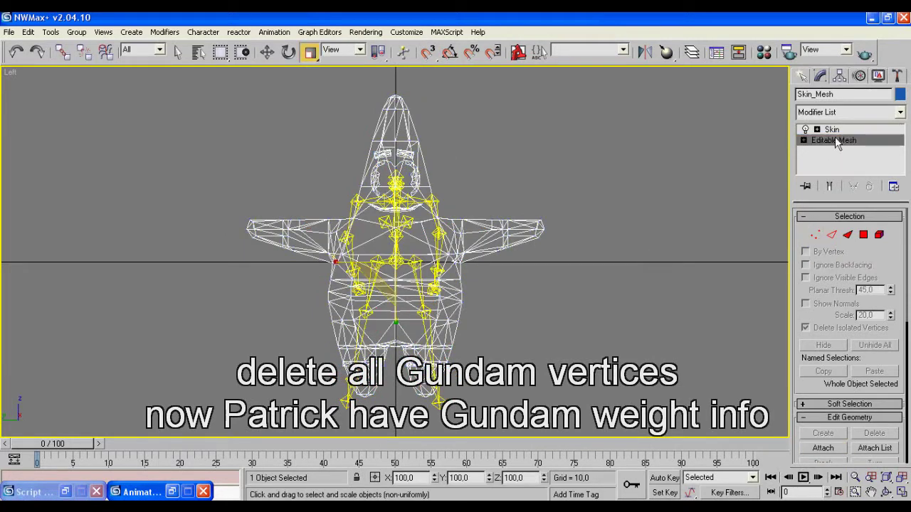
# - Delete the Skin modifier inherited from the Gundam on the remaining Patrick mesh
pyautogui.click(831, 129)
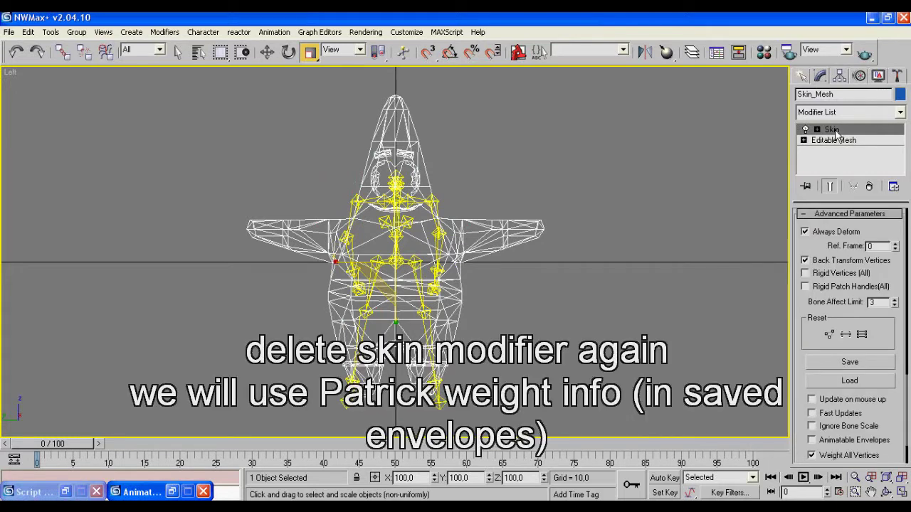
pyautogui.rightClick(833, 131)
pyautogui.click(803, 147)
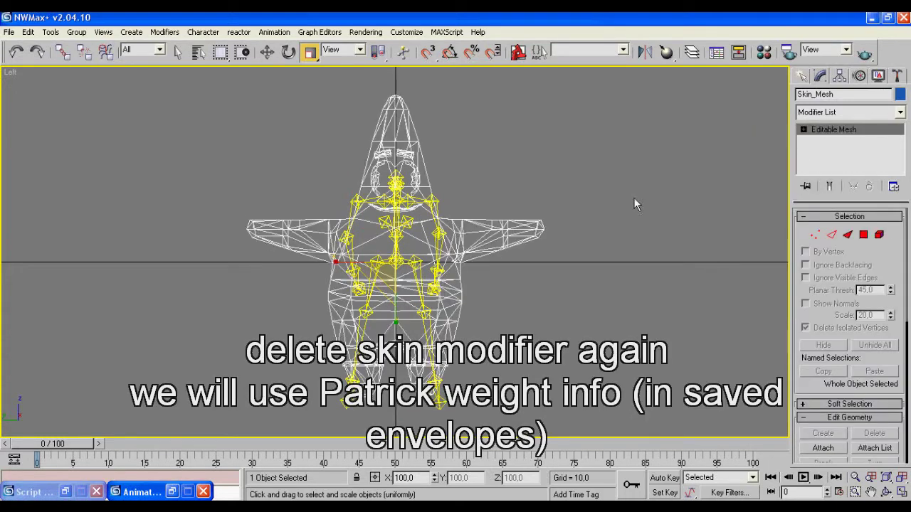
# - Freeze the enlarged Patrick mesh so that only the Gundam bones can be selected
pyautogui.click(603, 266)
pyautogui.click(507, 229)
pyautogui.click(564, 354)
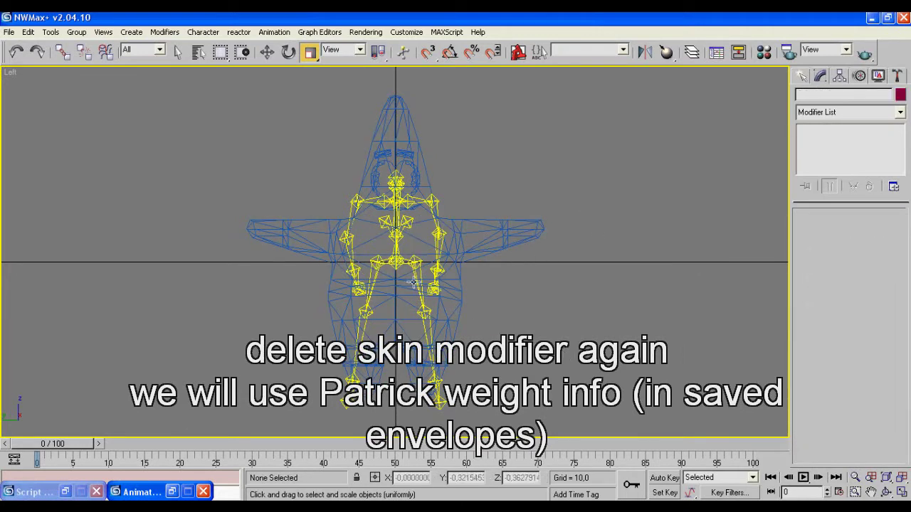
pyautogui.click(396, 252)
pyautogui.rightClick(420, 252)
pyautogui.click(541, 210)
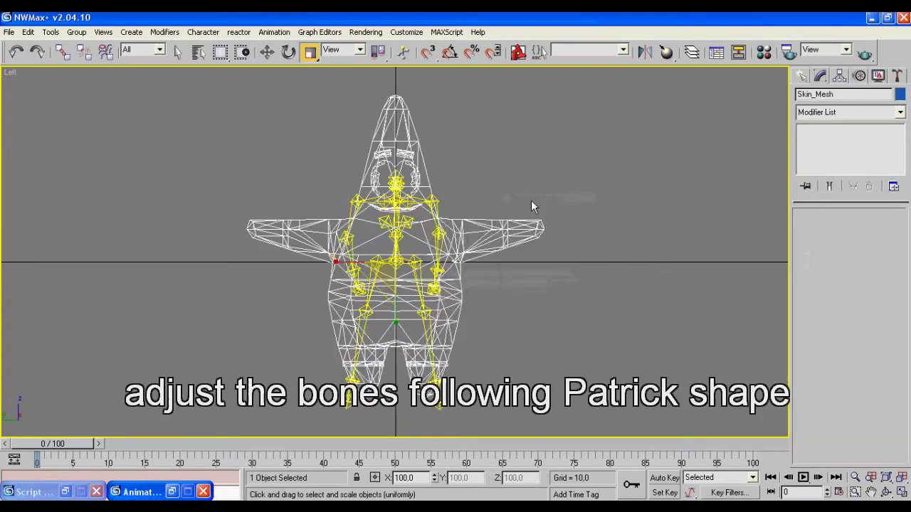
# - Move the L Thigh and R Thigh bones outward and lower both to fit Patrick's hips
pyautogui.click(378, 257)
pyautogui.press('w')
pyautogui.moveTo(378, 258); pyautogui.dragTo(355, 261)
pyautogui.click(423, 262)
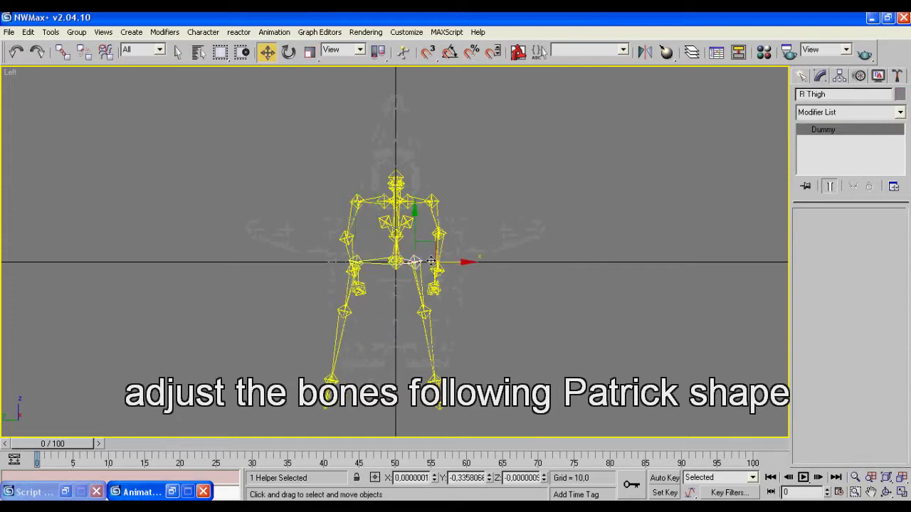
pyautogui.moveTo(433, 263); pyautogui.dragTo(449, 263)
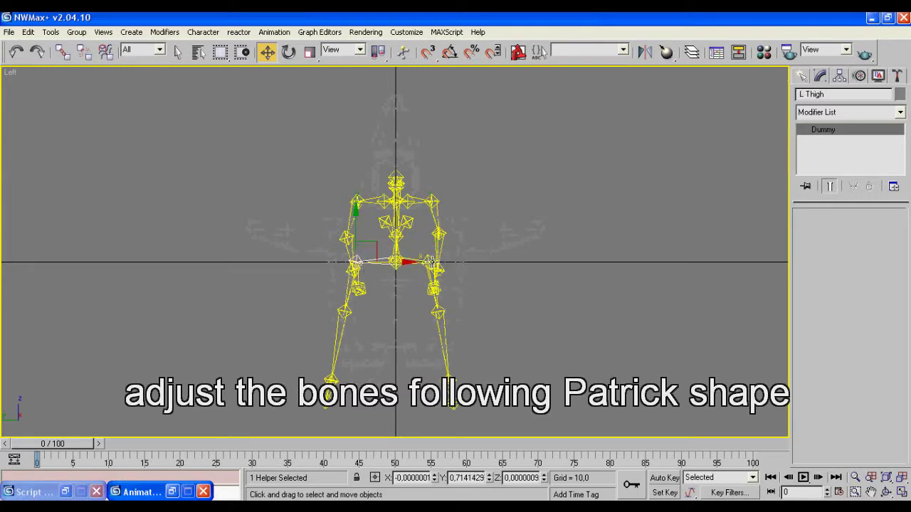
pyautogui.keyDown('ctrl'); pyautogui.click(359, 262); pyautogui.keyUp('ctrl')
pyautogui.moveTo(393, 214); pyautogui.dragTo(394, 245)
# - Raise both calf bones together to match Patrick's short legs
pyautogui.click(349, 317)
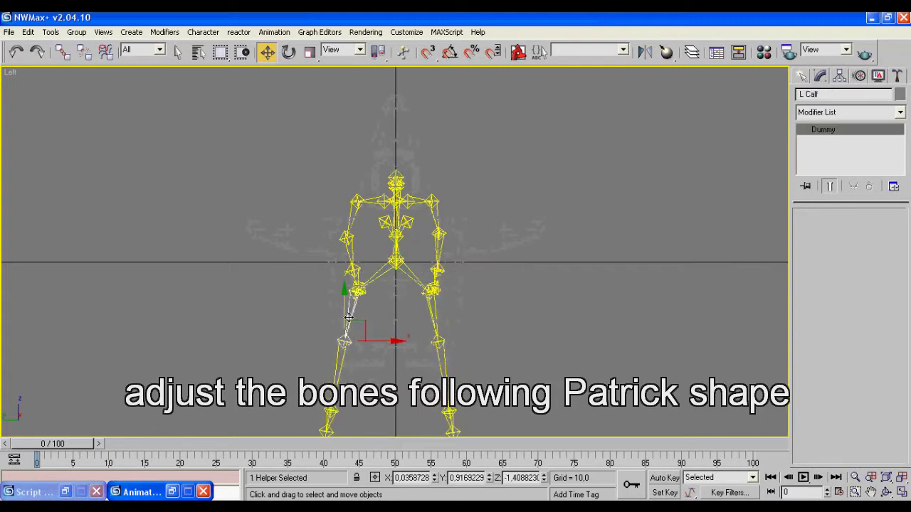
pyautogui.keyDown('ctrl'); pyautogui.click(433, 318); pyautogui.keyUp('ctrl')
pyautogui.moveTo(396, 322); pyautogui.dragTo(371, 294)
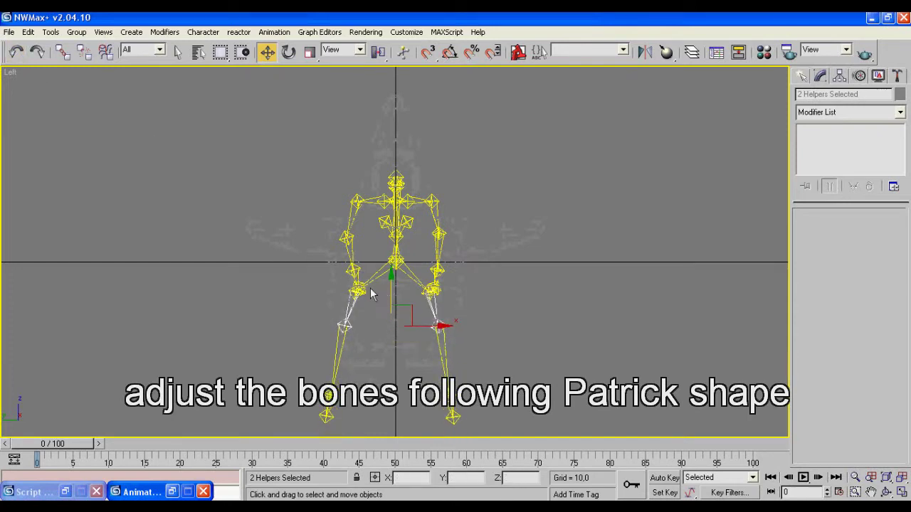
# - Rotate the L Thigh and R Thigh bones inward so both legs run nearly vertical inside Patrick's legs
pyautogui.click(366, 285)
pyautogui.click(289, 52)
pyautogui.moveTo(413, 315); pyautogui.dragTo(424, 292)
pyautogui.click(426, 290)
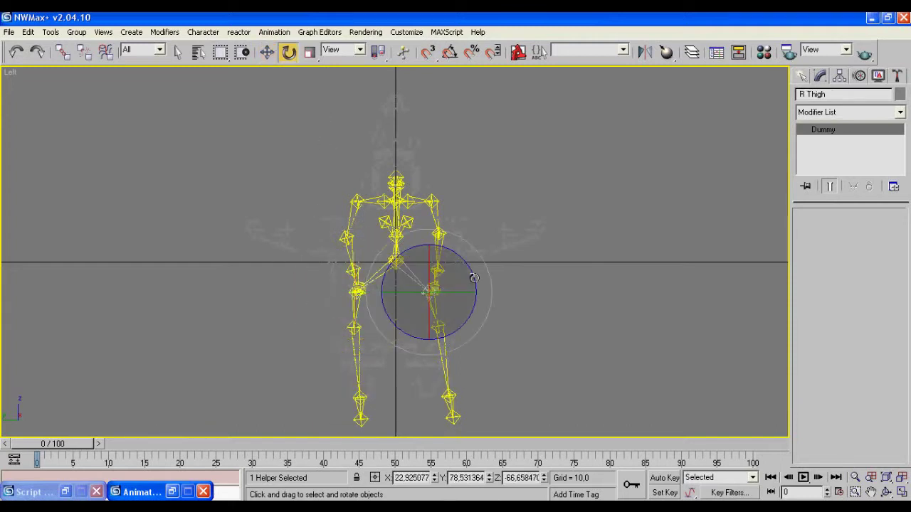
pyautogui.moveTo(488, 274); pyautogui.dragTo(477, 290)
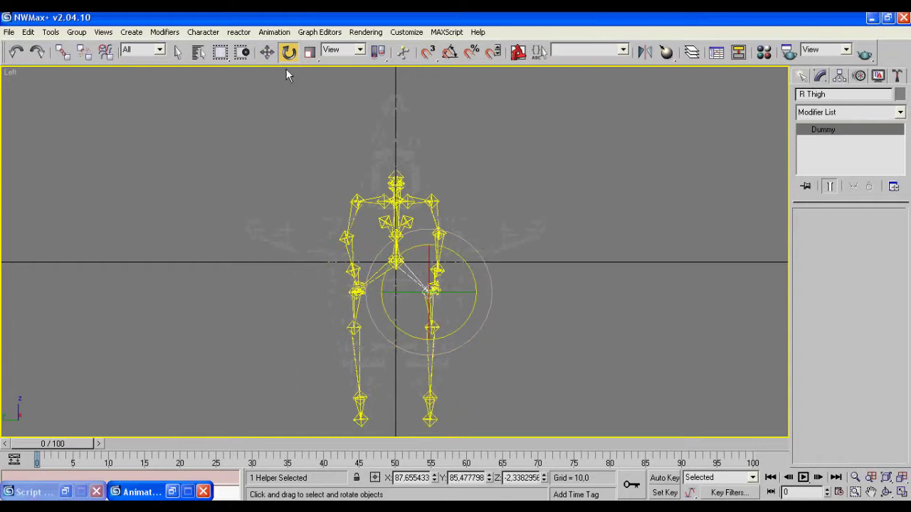
# - Move both ankle bones up together to Patrick's feet and clear the selection
pyautogui.click(274, 56)
pyautogui.moveTo(464, 376); pyautogui.dragTo(464, 376)
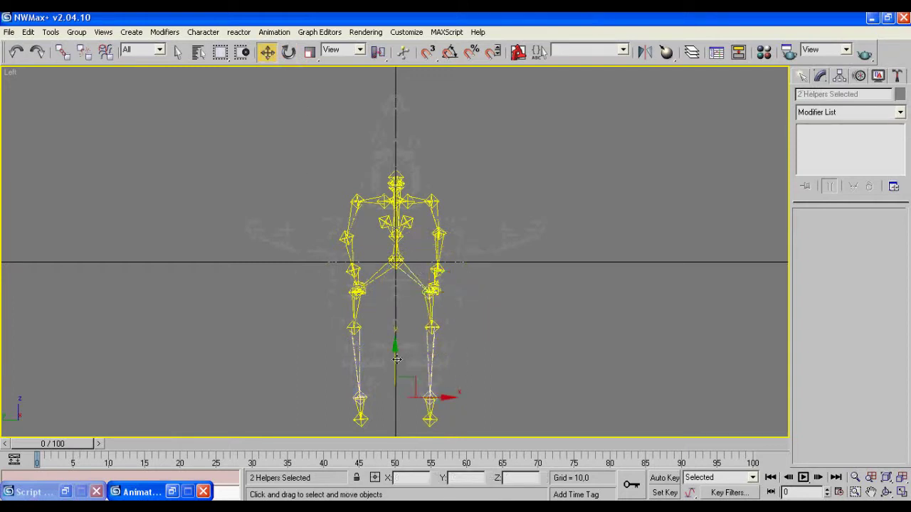
pyautogui.moveTo(396, 356); pyautogui.dragTo(396, 331)
pyautogui.click(520, 378)
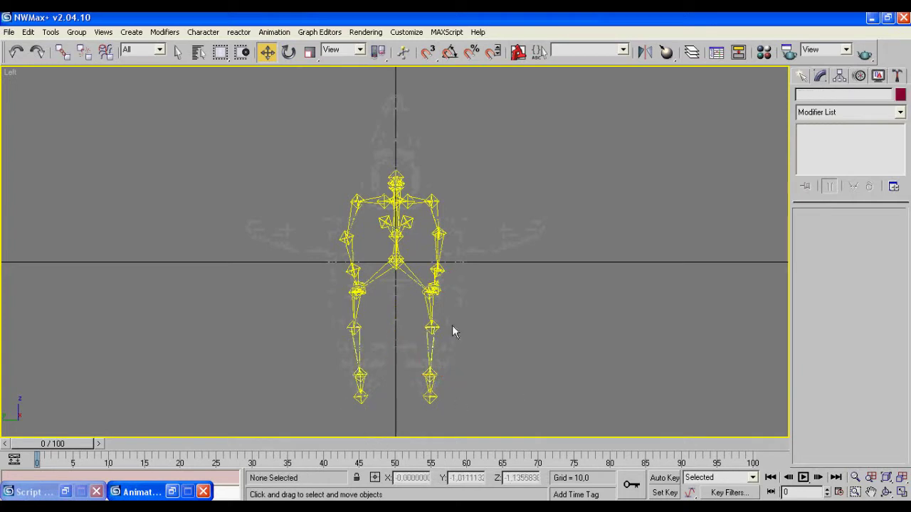
# - Lower the Spine1 and Spine bones to bring the shoulder bones down to the height of Patrick's arms
pyautogui.click(396, 254)
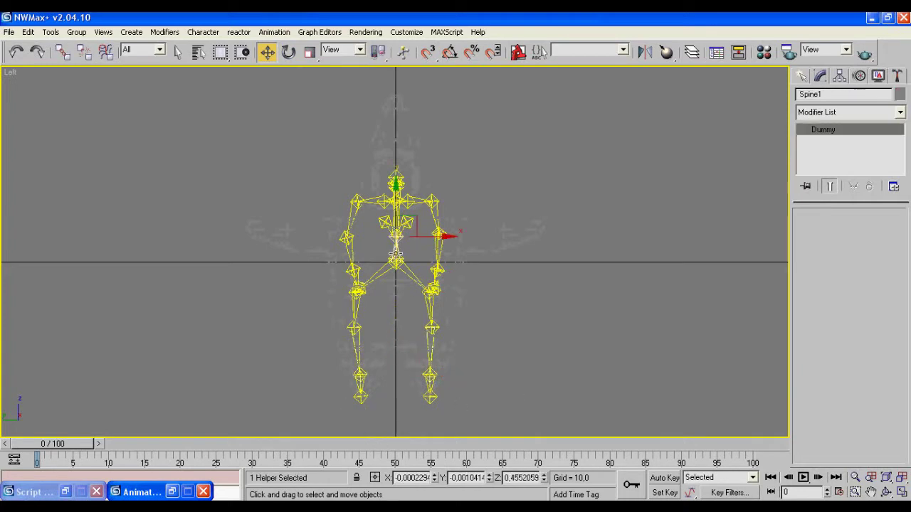
pyautogui.moveTo(396, 216); pyautogui.dragTo(398, 232)
pyautogui.press('h')
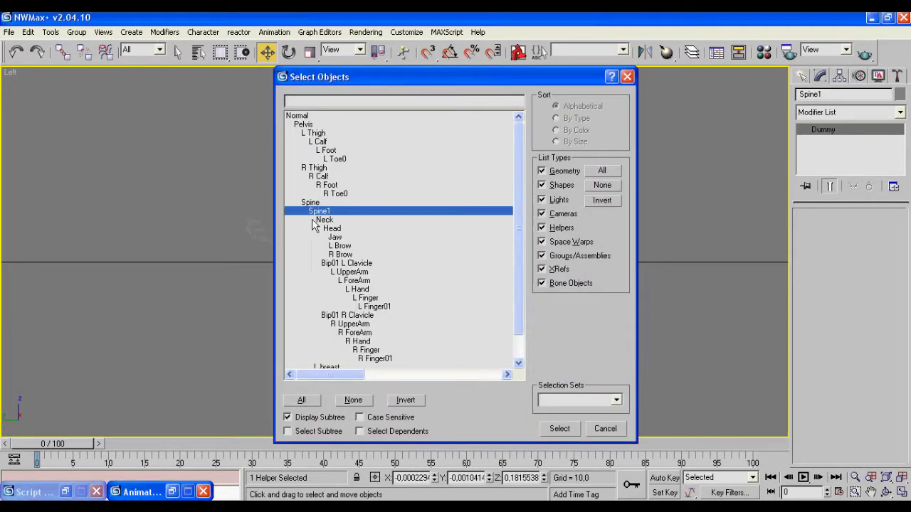
pyautogui.click(321, 203)
pyautogui.click(560, 429)
pyautogui.moveTo(394, 222); pyautogui.dragTo(348, 227)
# - Move the L UpperArm and R UpperArm bones outward to where Patrick's arms meet the body
pyautogui.click(358, 227)
pyautogui.click(431, 226)
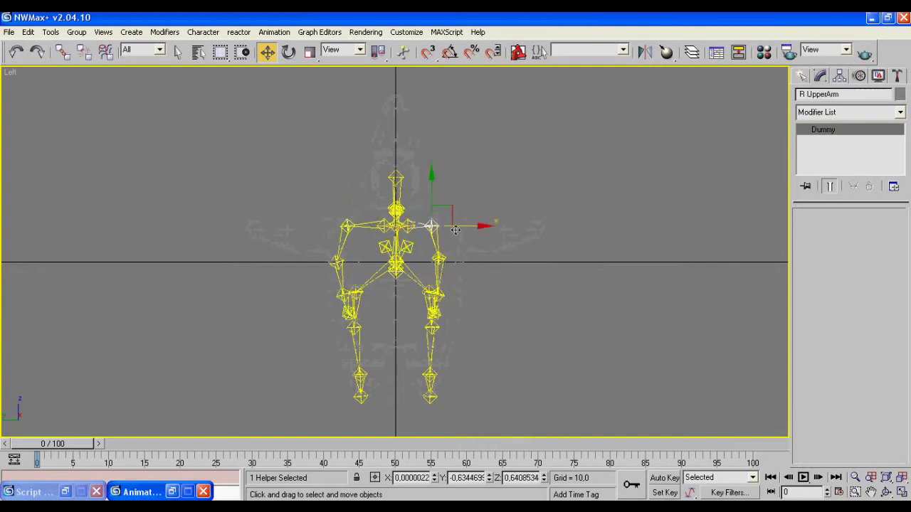
pyautogui.moveTo(453, 227); pyautogui.dragTo(464, 228)
# - Rotate the L UpperArm and L ForeArm bones so that arm's chain runs straight and horizontal inside Patrick's arm
pyautogui.click(347, 226)
pyautogui.click(289, 52)
pyautogui.moveTo(410, 213); pyautogui.dragTo(402, 309)
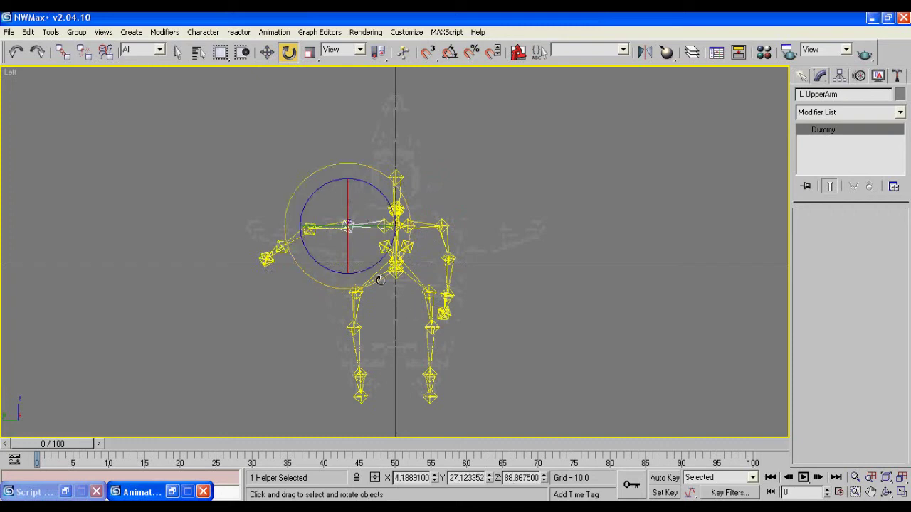
pyautogui.click(308, 229)
pyautogui.moveTo(361, 190); pyautogui.dragTo(367, 242)
# - Rotate the R UpperArm and its forearm bone to run horizontally inside Patrick's other arm and clear the selection
pyautogui.click(446, 227)
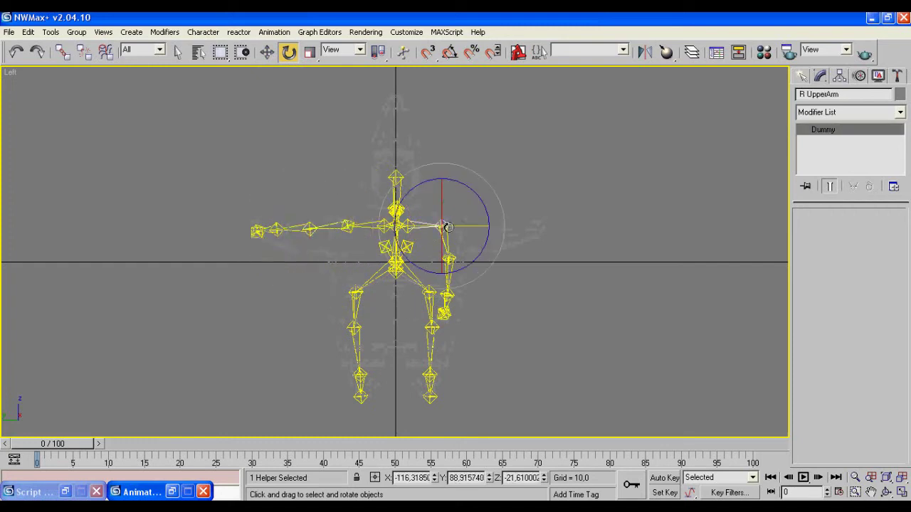
pyautogui.moveTo(504, 249); pyautogui.dragTo(522, 149)
pyautogui.click(475, 228)
pyautogui.moveTo(508, 278); pyautogui.dragTo(535, 229)
pyautogui.click(574, 305)
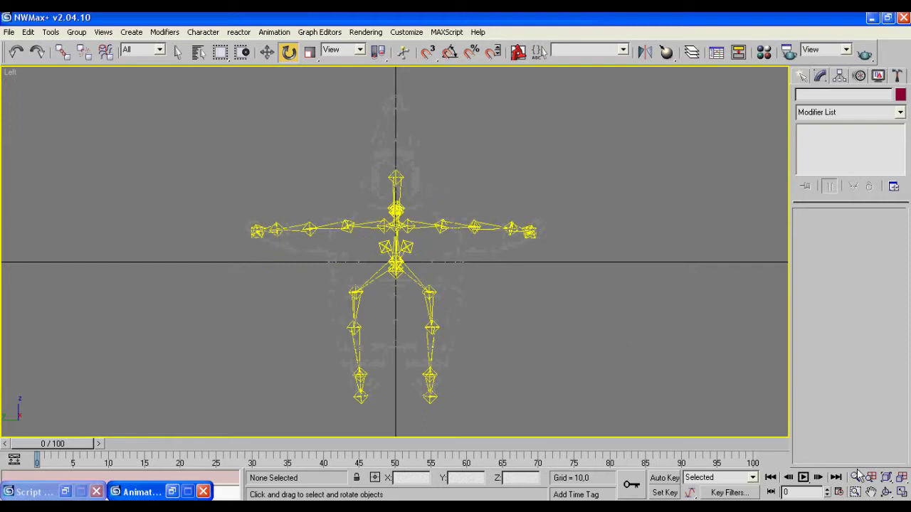
# - Show the Top view at full size and unfreeze Patrick's mesh
pyautogui.click(901, 492)
pyautogui.click(381, 221)
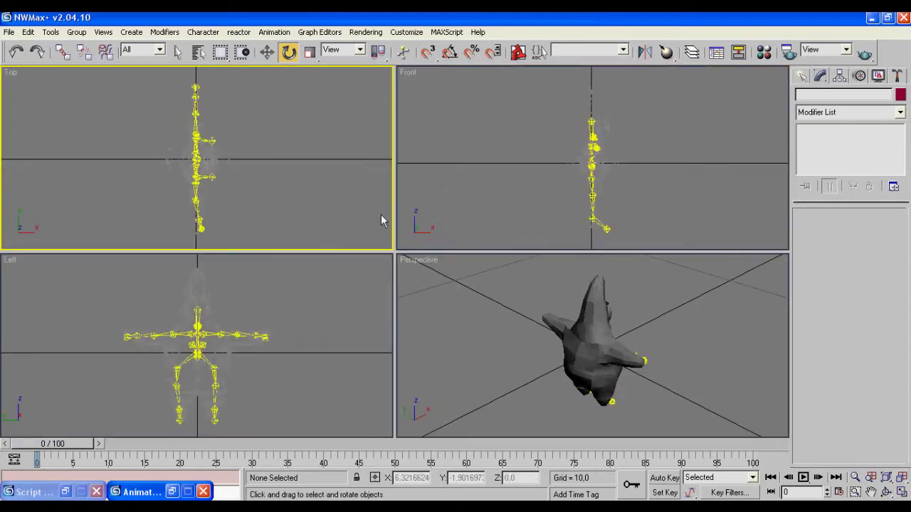
pyautogui.click(901, 493)
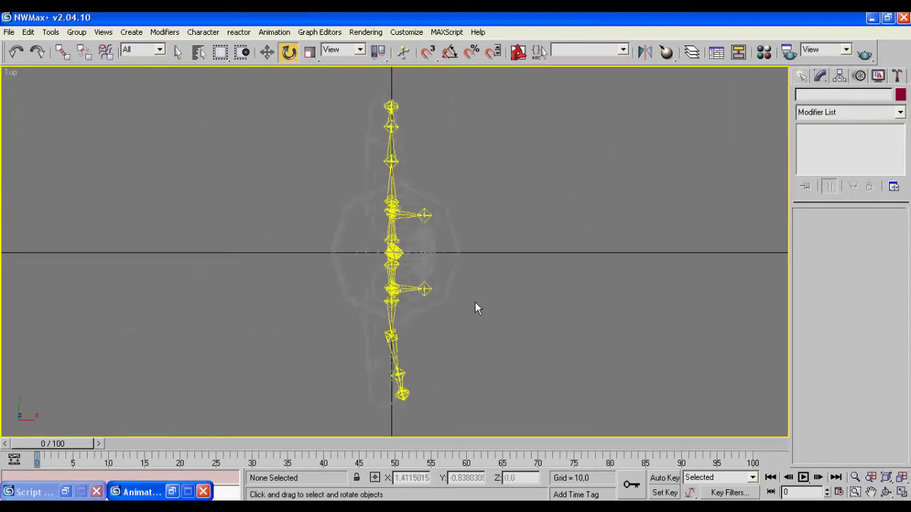
pyautogui.rightClick(505, 305)
pyautogui.click(530, 212)
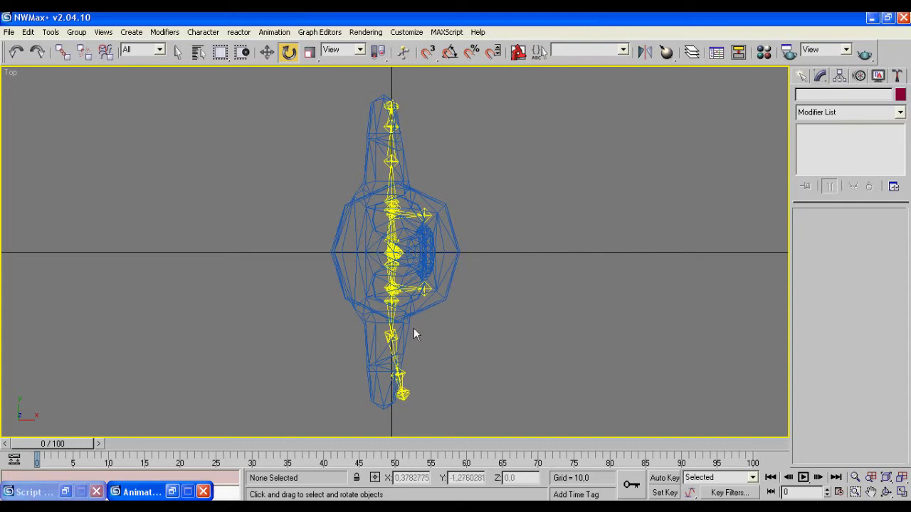
# - Rotate the R UpperArm bone in the Top view to centre its chain inside the arm mesh, then clear the selection
pyautogui.click(435, 267)
pyautogui.click(393, 306)
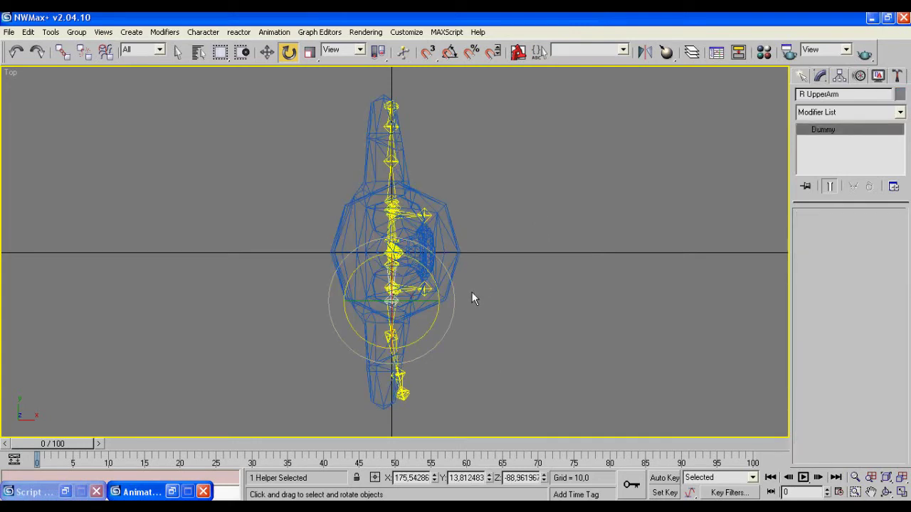
pyautogui.moveTo(455, 298); pyautogui.dragTo(451, 316)
pyautogui.click(389, 316)
pyautogui.click(495, 245)
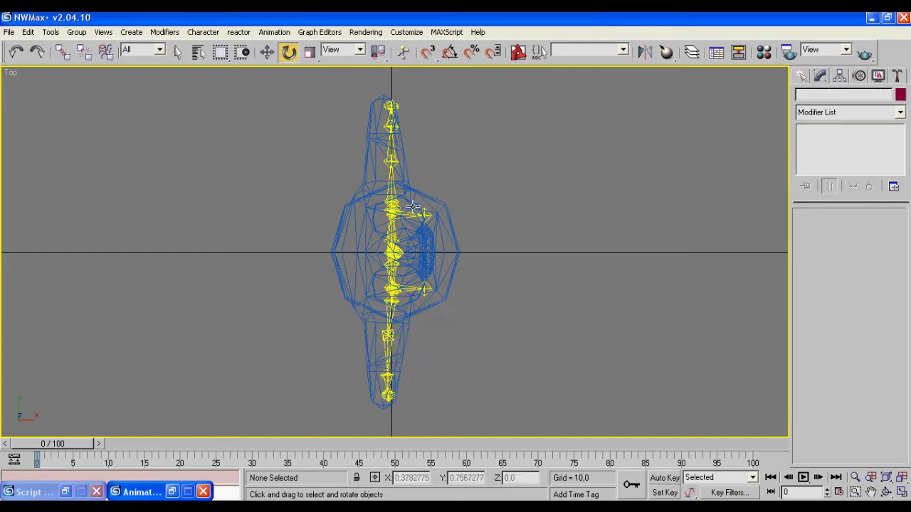
# - Rotate the L UpperArm bone in the Top view to align its chain with the arm mesh, then clear the selection
pyautogui.click(391, 205)
pyautogui.click(391, 205)
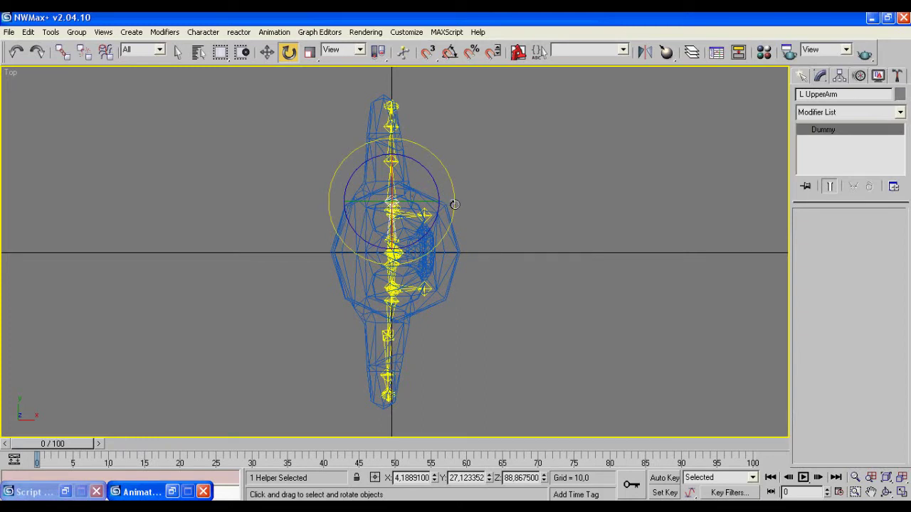
pyautogui.moveTo(457, 205)
pyautogui.mouseDown()
pyautogui.moveTo(456, 187)
pyautogui.moveTo(459, 197)
pyautogui.mouseUp()
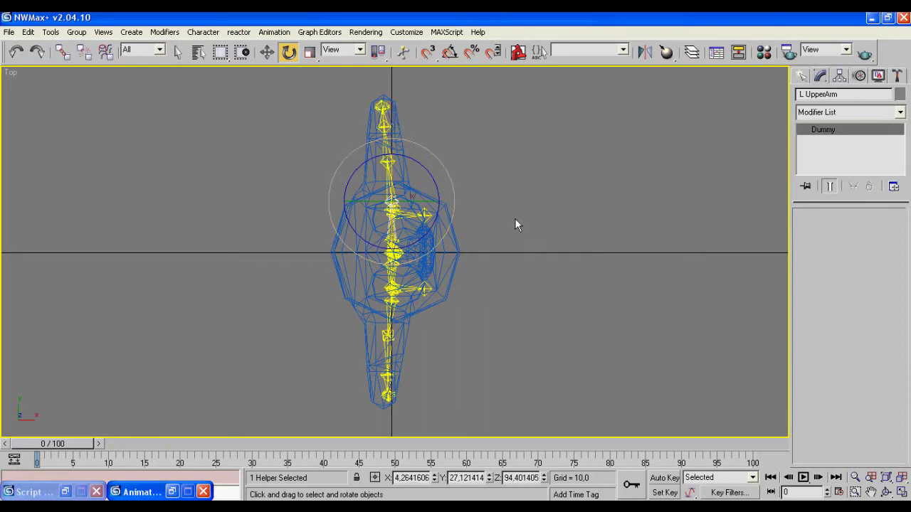
pyautogui.click(667, 413)
# - Show the Left view at full size and select Patrick's mesh
pyautogui.click(902, 492)
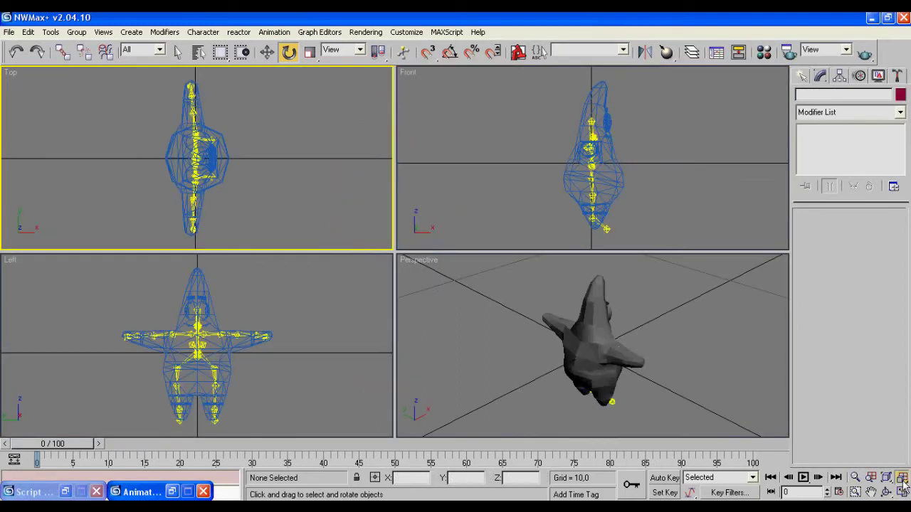
pyautogui.click(319, 314)
pyautogui.click(902, 492)
pyautogui.click(902, 492)
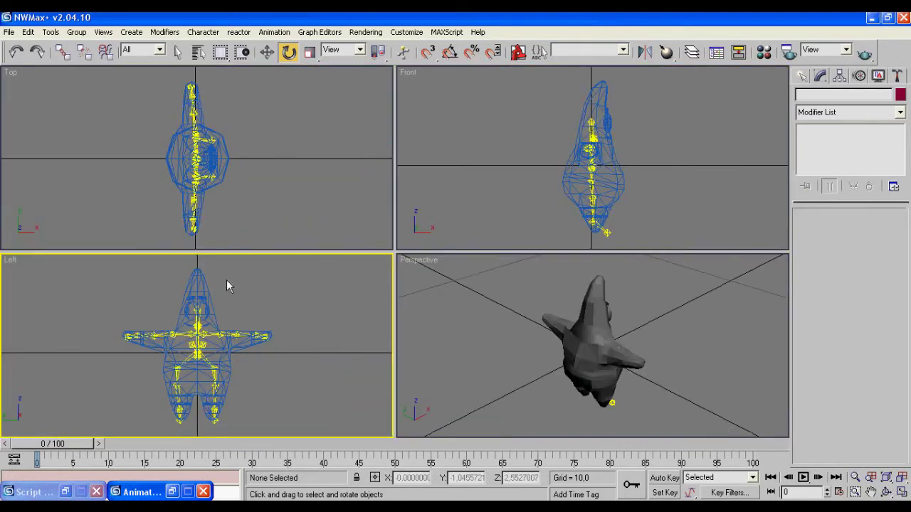
pyautogui.click(463, 364)
pyautogui.rightClick(443, 360)
pyautogui.click(453, 274)
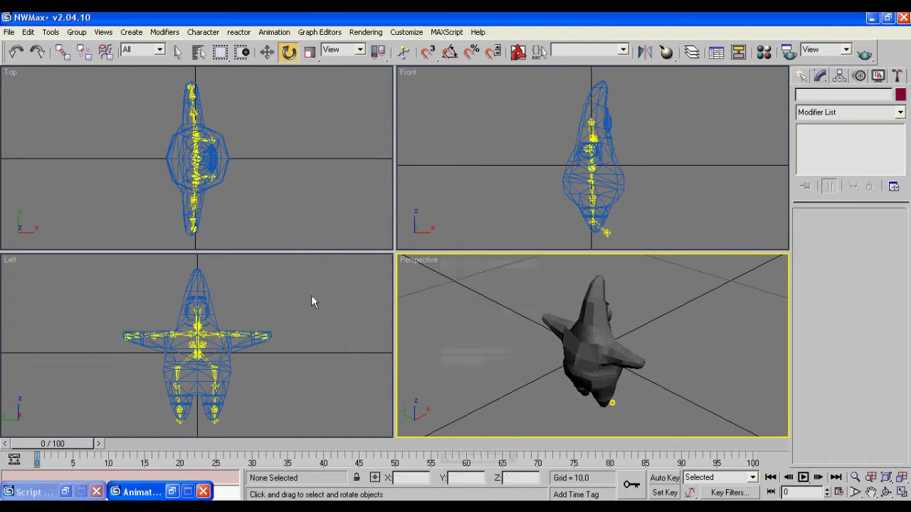
pyautogui.click(902, 492)
pyautogui.click(463, 281)
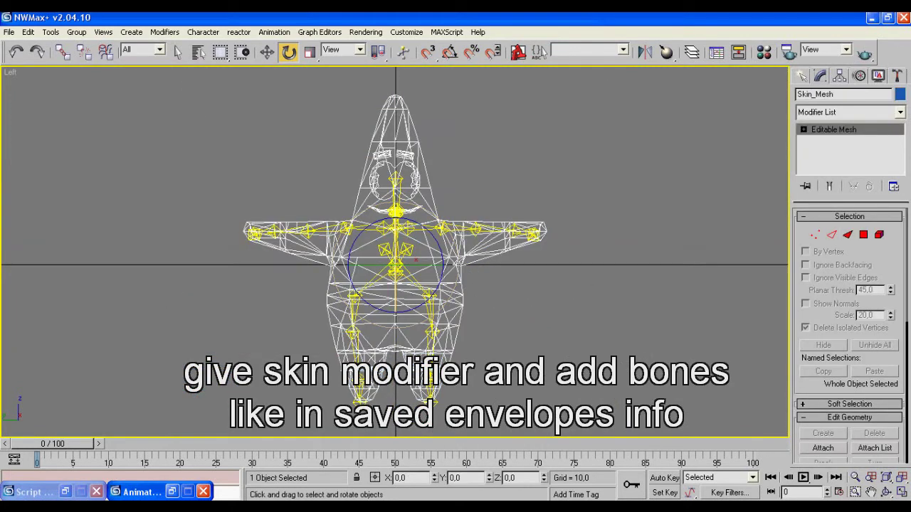
# - Apply a Skin modifier to Skin_Mesh
pyautogui.click(900, 112)
pyautogui.scroll(-10, 856, 324)
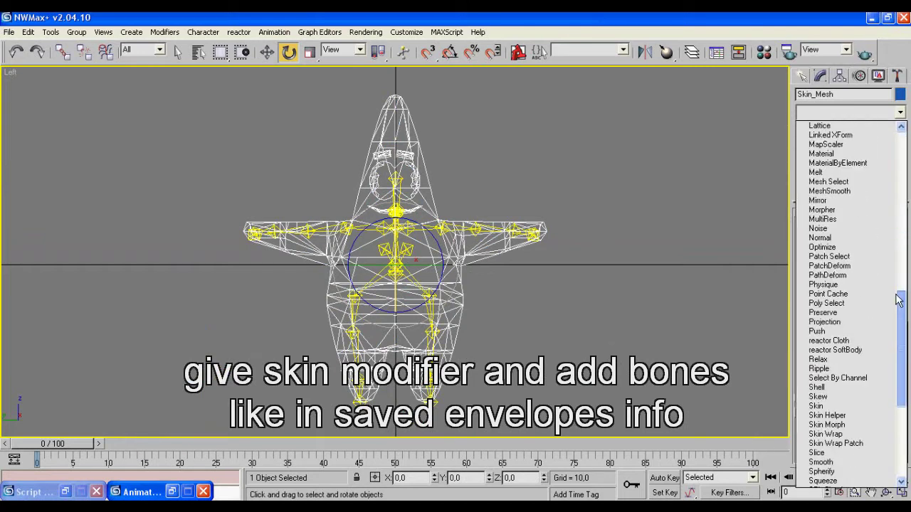
pyautogui.click(840, 406)
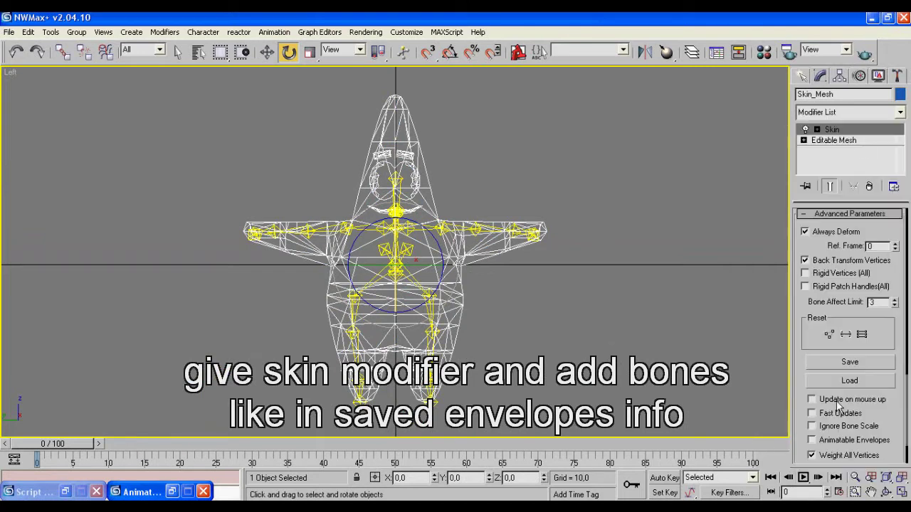
# - Add the Normal and Pelvis bones to the Skin modifier first
pyautogui.scroll(15, 810, 275)
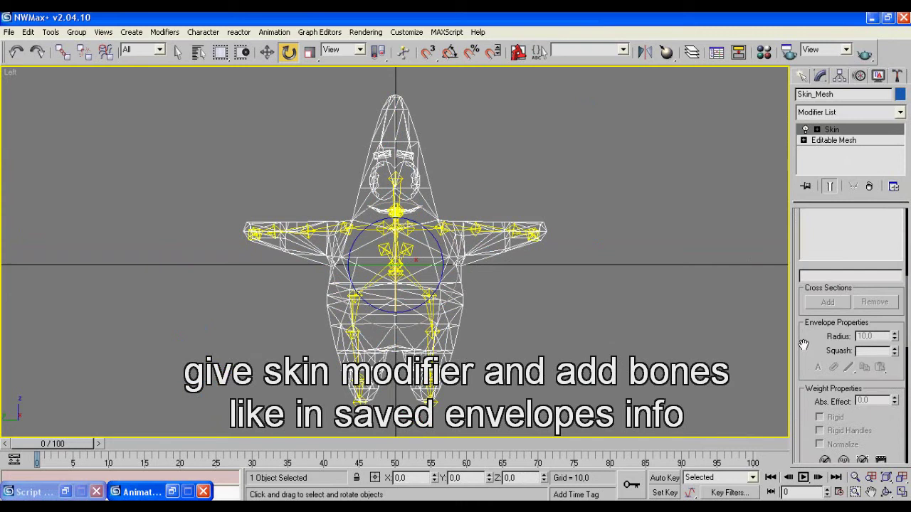
pyautogui.click(840, 228)
pyautogui.click(344, 115)
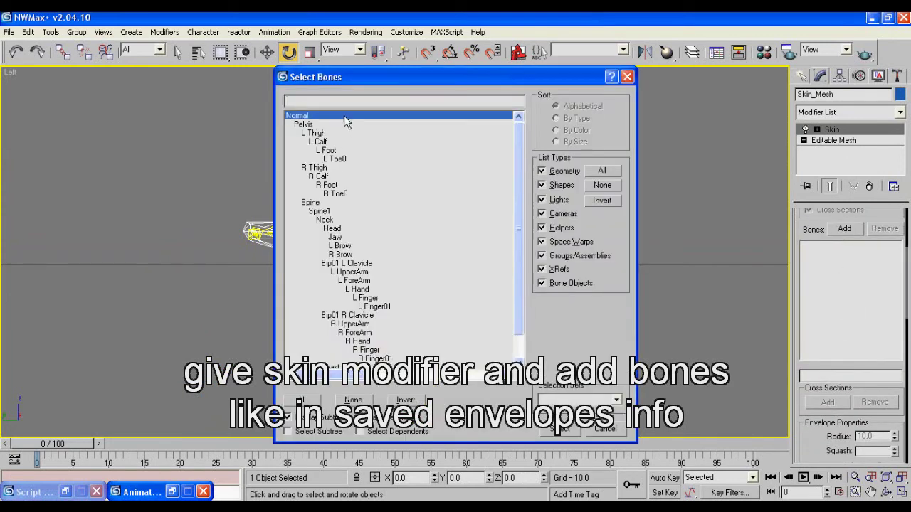
pyautogui.keyDown('shift'); pyautogui.click(342, 125); pyautogui.keyUp('shift')
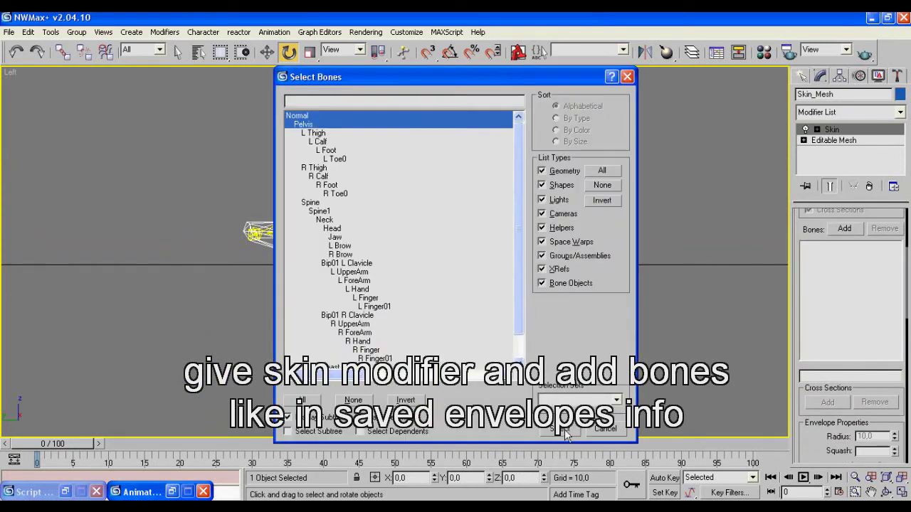
pyautogui.click(569, 436)
# - Add all bones from Spine through Belly to the Skin modifier, leaving out the leg bones
pyautogui.click(842, 230)
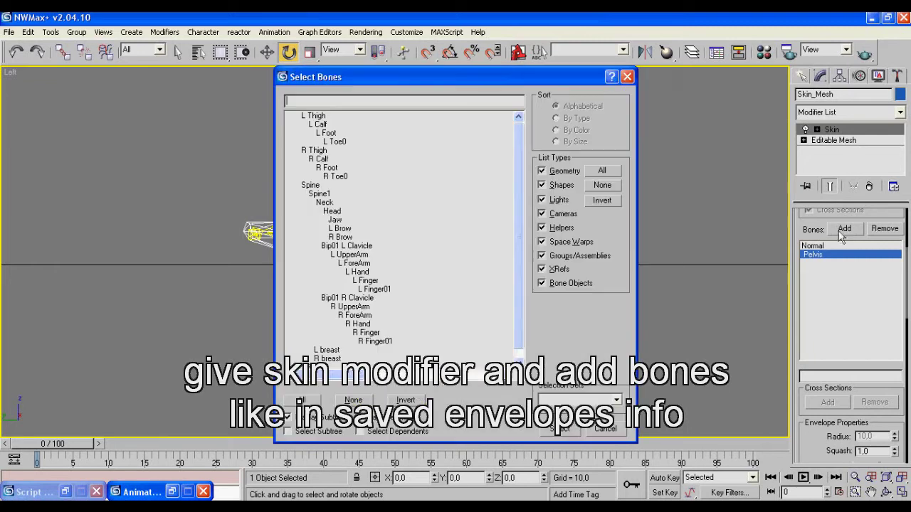
pyautogui.click(361, 186)
pyautogui.hotkey('shift', 'Down')
pyautogui.hotkey('shift', 'Down')
pyautogui.hotkey('shift', 'Down')
pyautogui.hotkey('shift', 'Down')
pyautogui.hotkey('shift', 'Down')
pyautogui.hotkey('shift', 'Down')
pyautogui.hotkey('shift', 'Down')
pyautogui.hotkey('shift', 'Down')
pyautogui.hotkey('shift', 'Down')
pyautogui.hotkey('shift', 'Down')
pyautogui.hotkey('shift', 'Down')
pyautogui.hotkey('shift', 'Down')
pyautogui.hotkey('shift', 'Down')
pyautogui.hotkey('shift', 'Down')
pyautogui.hotkey('shift', 'Down')
pyautogui.hotkey('shift', 'Down')
pyautogui.hotkey('shift', 'Down')
pyautogui.hotkey('shift', 'Down')
pyautogui.hotkey('shift', 'Down')
pyautogui.hotkey('shift', 'Down')
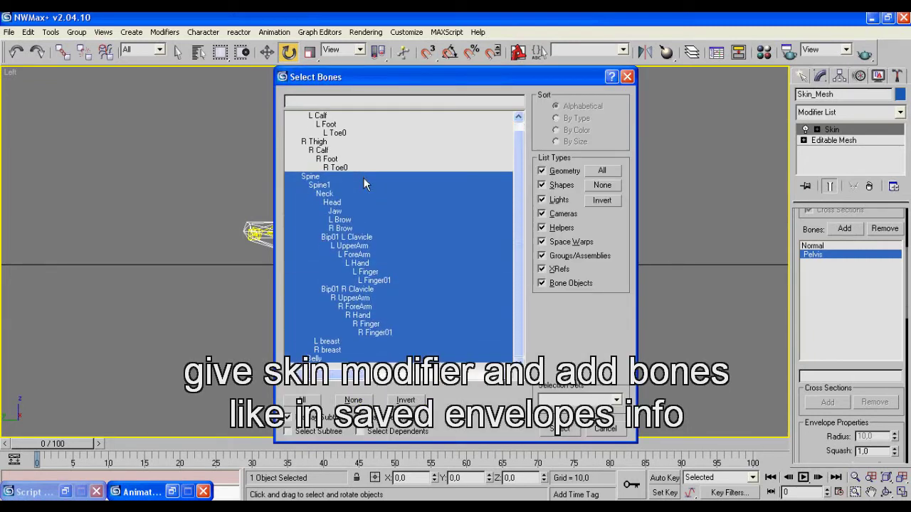
pyautogui.click(563, 432)
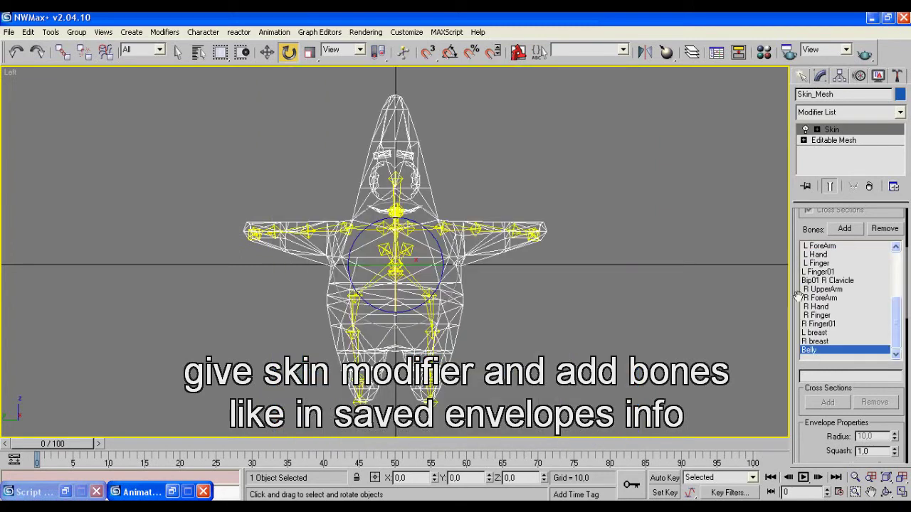
# - Add all remaining leg bones, L Thigh through R Toe0, to the end of the Skin bone list
pyautogui.click(845, 229)
pyautogui.click(301, 401)
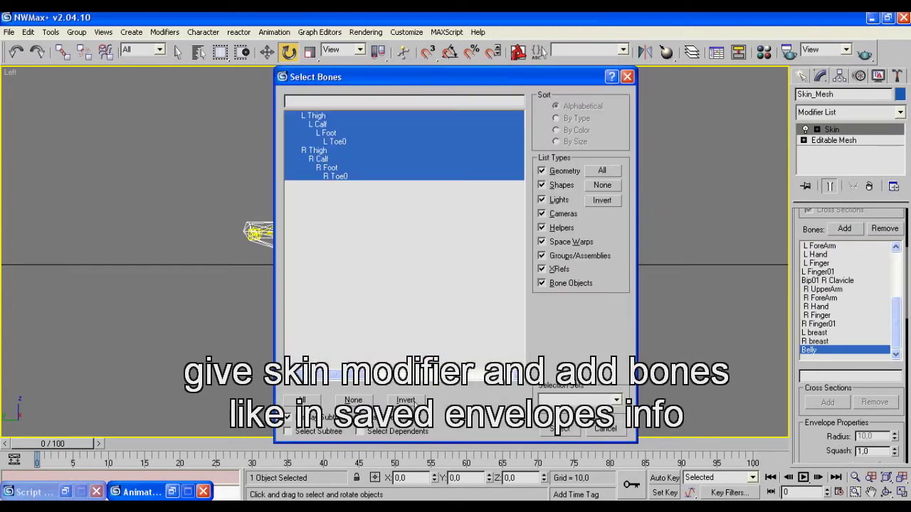
pyautogui.click(562, 430)
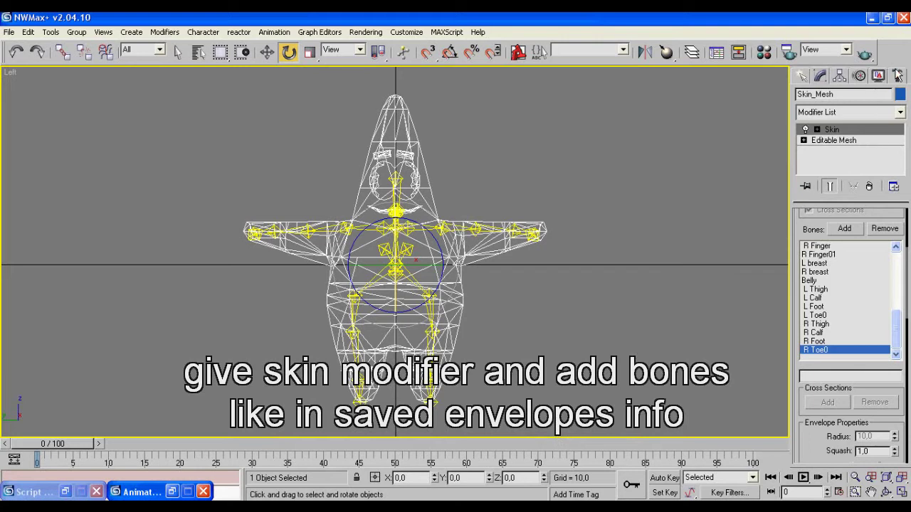
# - Pick Skin_Mesh in Kam's Envelopes Helper, set all its envelopes to 0 and close the helper
pyautogui.click(897, 76)
pyautogui.click(849, 248)
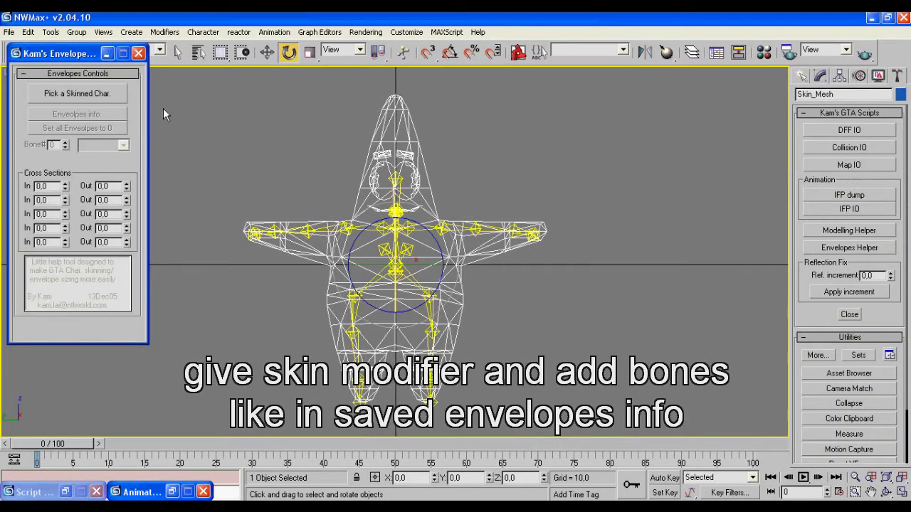
pyautogui.click(102, 91)
pyautogui.click(360, 247)
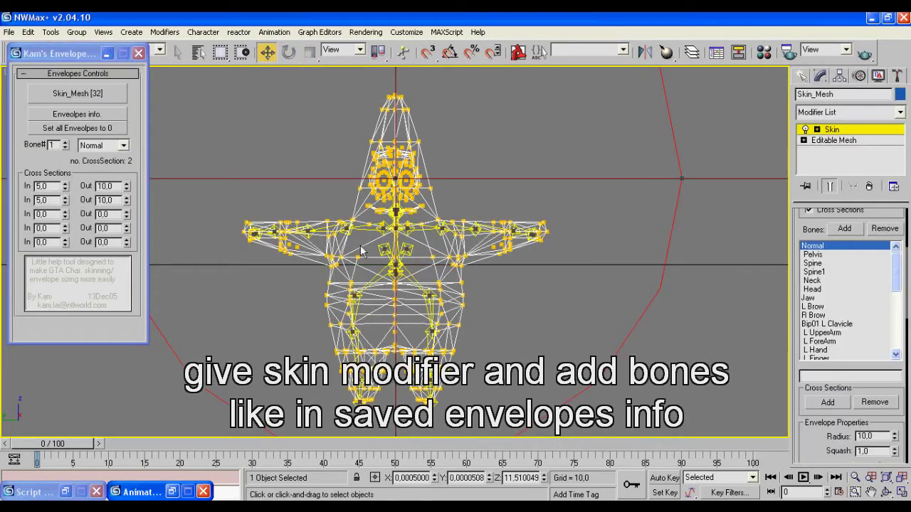
pyautogui.click(75, 129)
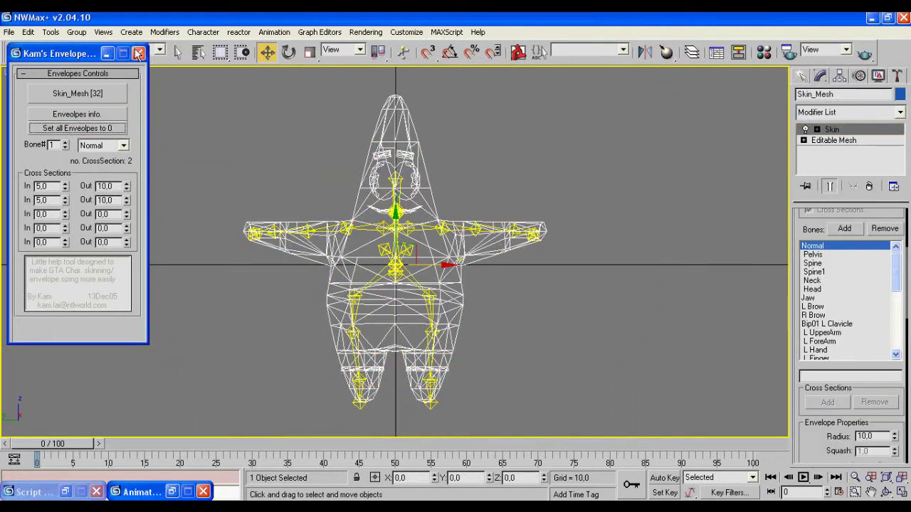
pyautogui.click(138, 53)
# - Load Patrick's saved envelopes file from the GTA3 folder into the Skin modifier, accepting the bone matching
pyautogui.scroll(-5, 819, 460)
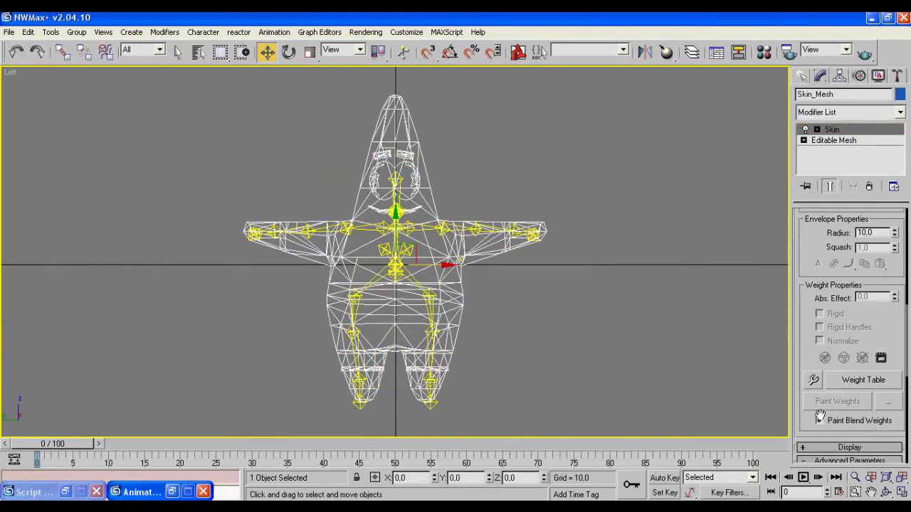
pyautogui.scroll(-5, 798, 347)
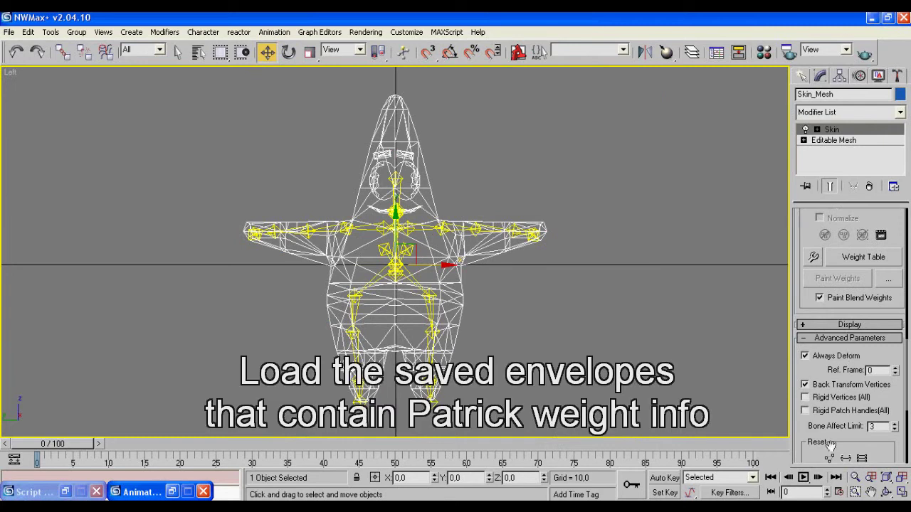
pyautogui.scroll(-5, 801, 382)
pyautogui.click(849, 403)
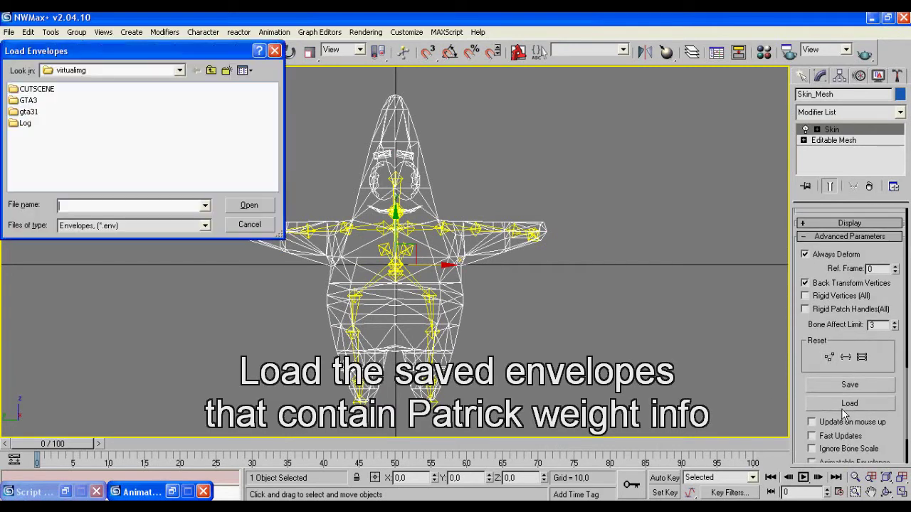
pyautogui.doubleClick(28, 101)
pyautogui.click(30, 101)
pyautogui.click(247, 206)
pyautogui.click(218, 240)
pyautogui.click(249, 51)
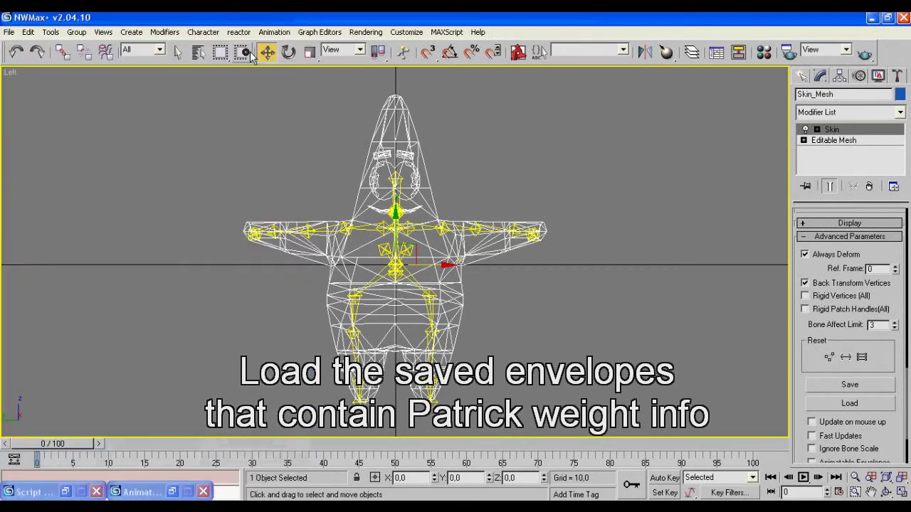
# - Export the skinned mesh with its bones over male01.dff in the GTA3 folder and close 3ds Max without saving the scene
pyautogui.click(897, 76)
pyautogui.click(869, 129)
pyautogui.click(67, 345)
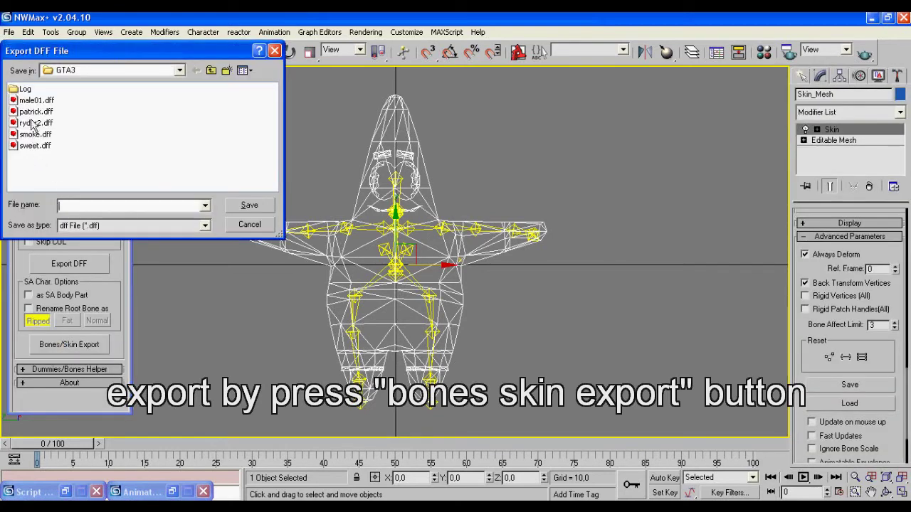
pyautogui.click(32, 102)
pyautogui.click(249, 205)
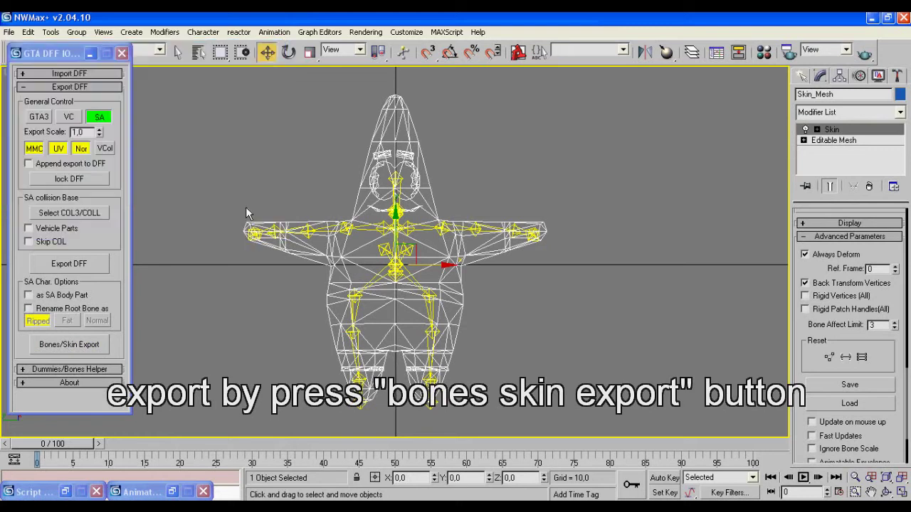
pyautogui.click(426, 300)
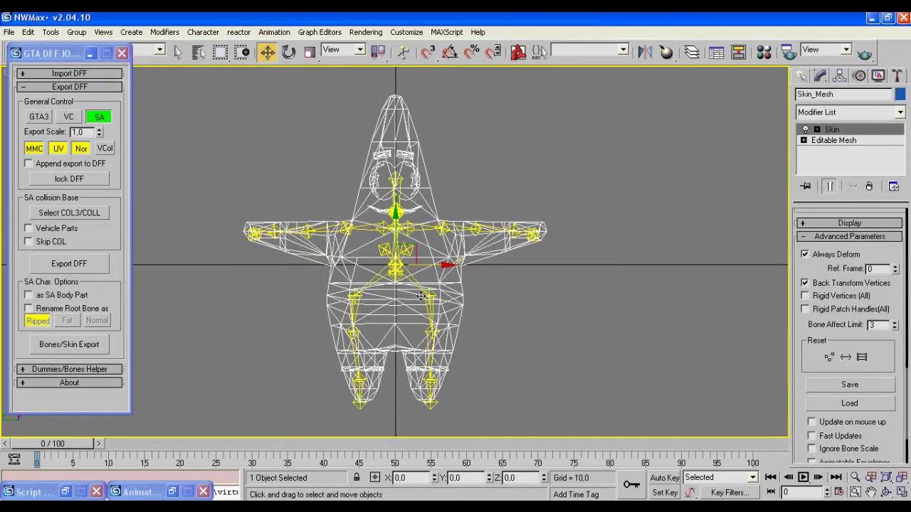
pyautogui.click(904, 18)
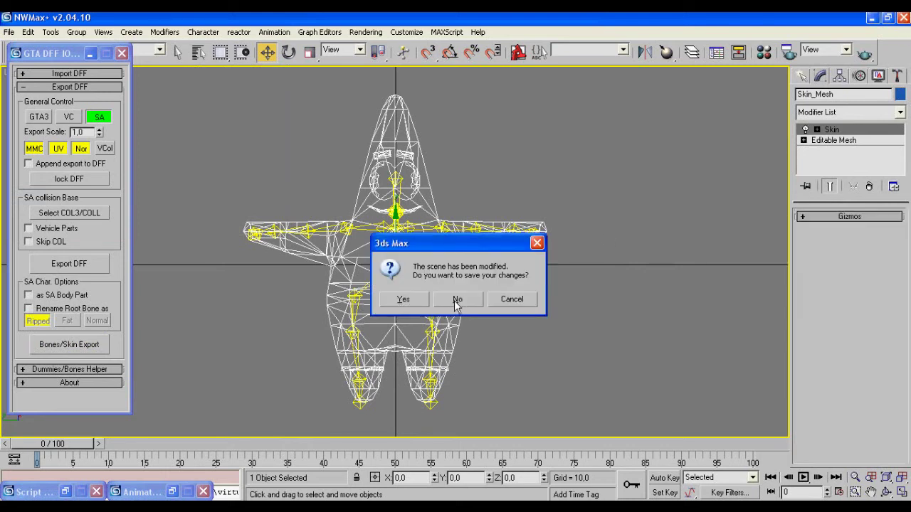
pyautogui.click(458, 300)
# - From the GTA Sate folder, start gta_sa-killer.exe and launch gta_sa.exe, choosing to continue without the unrecognised Virtual IMG function
pyautogui.click(94, 344)
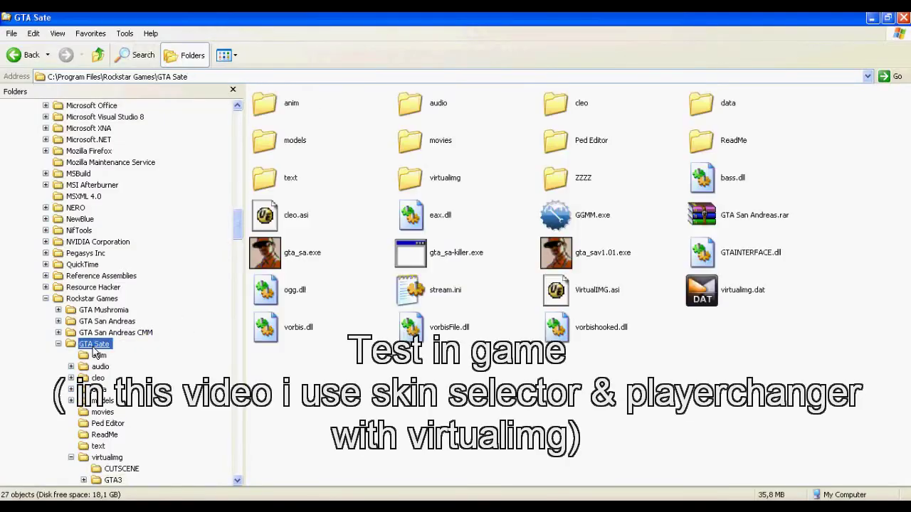
pyautogui.doubleClick(433, 255)
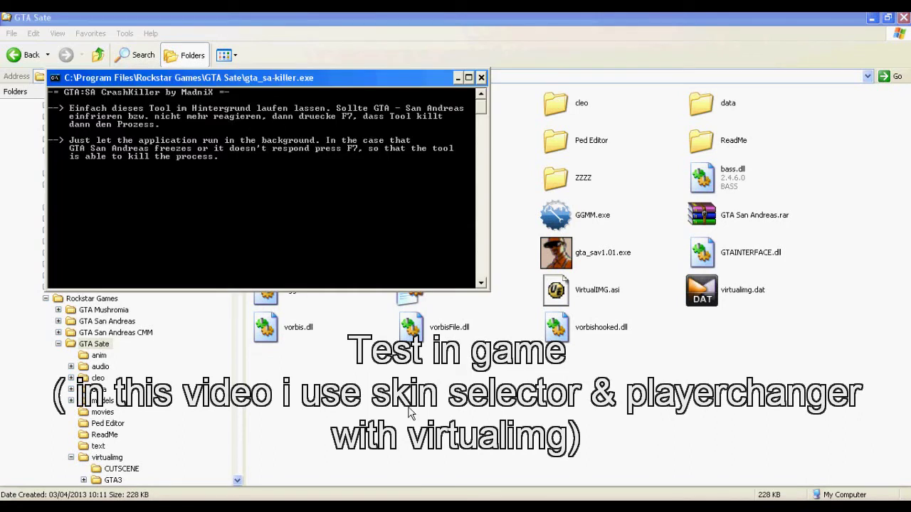
pyautogui.click(322, 318)
pyautogui.click(299, 262)
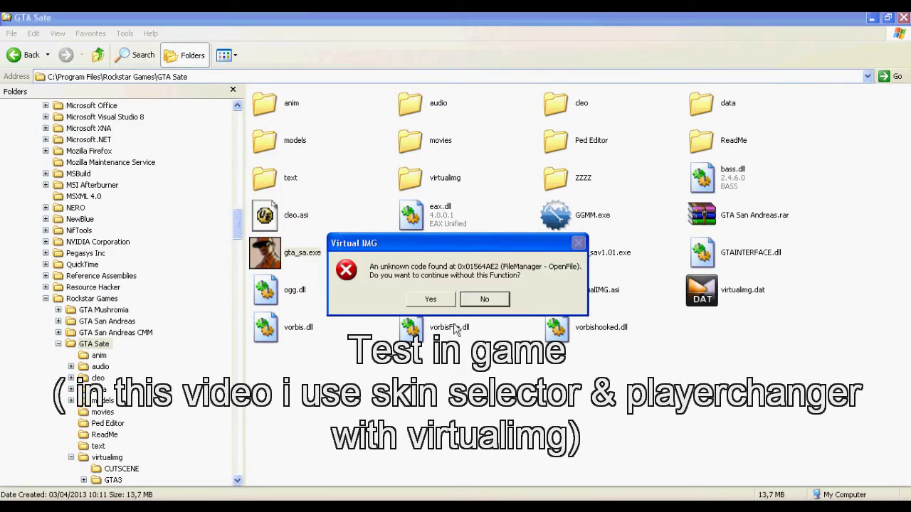
pyautogui.click(443, 300)
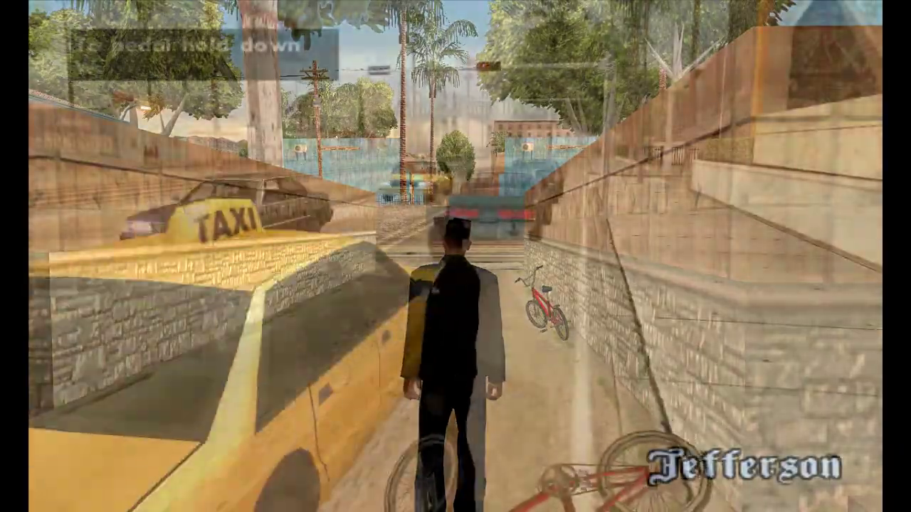
pyautogui.press('w')
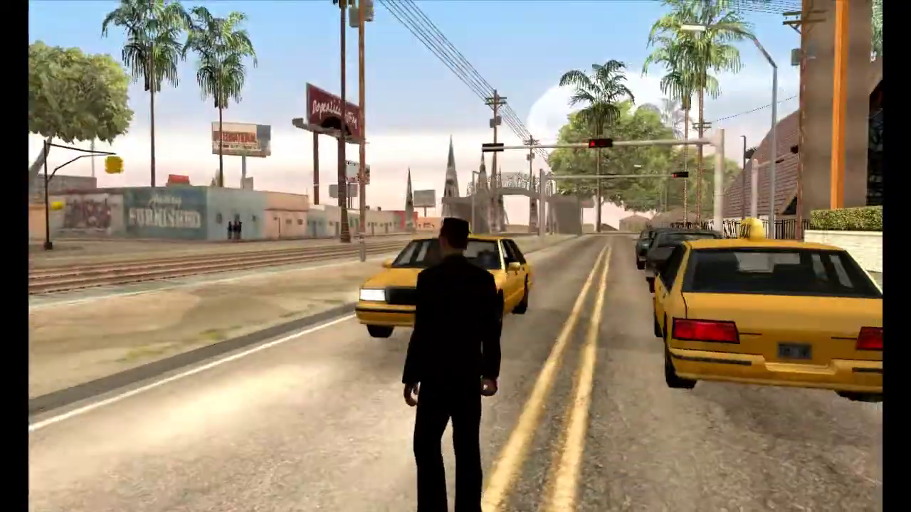
pyautogui.press('w')
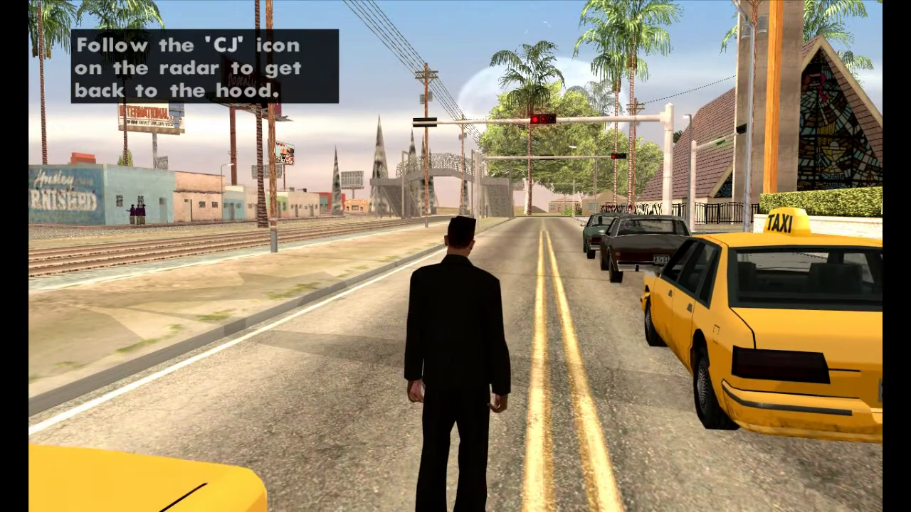
pyautogui.press('d')
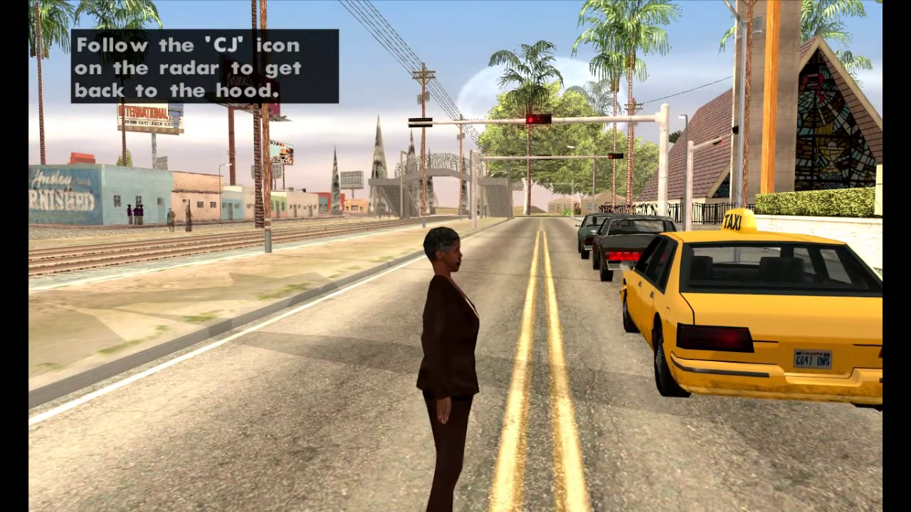